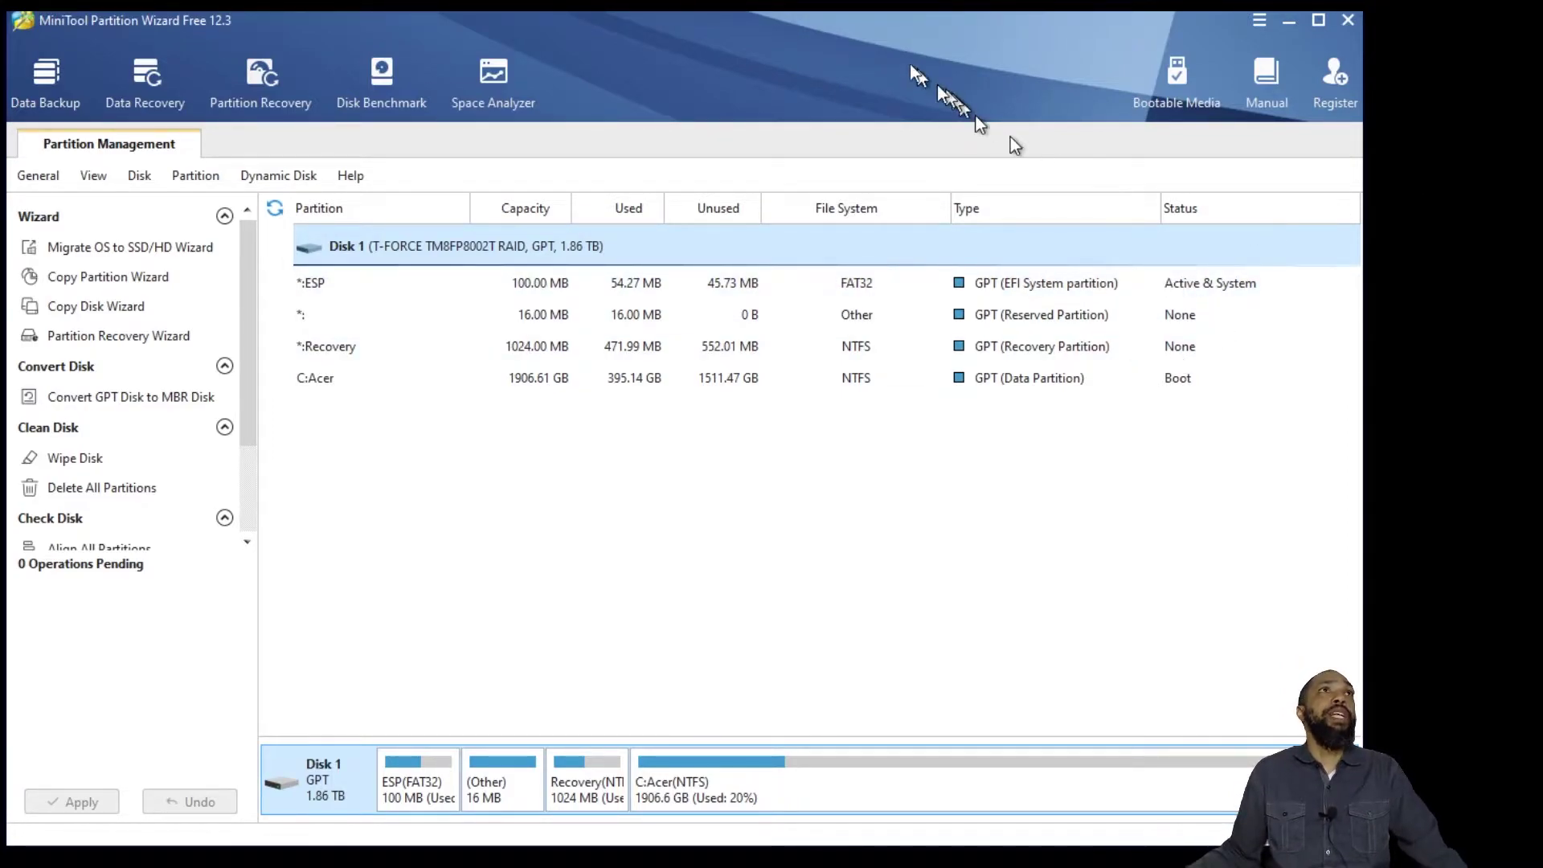
Step: Move the MiniTool Partition Wizard main window slightly lower on screen
left_click_drag(865, 16, 860, 43)
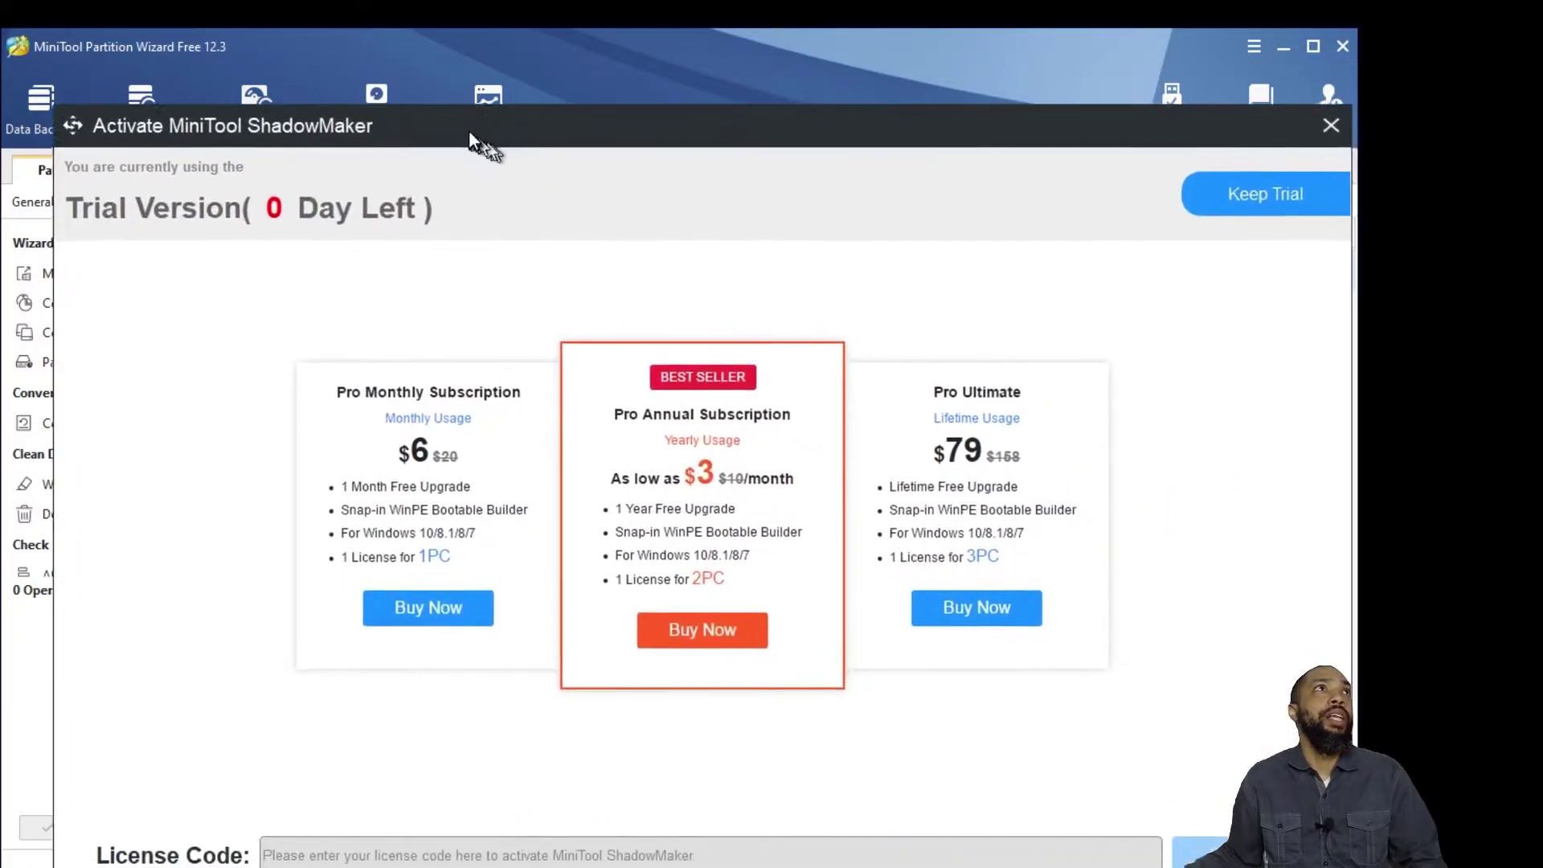
left_click_drag(470, 133, 441, 87)
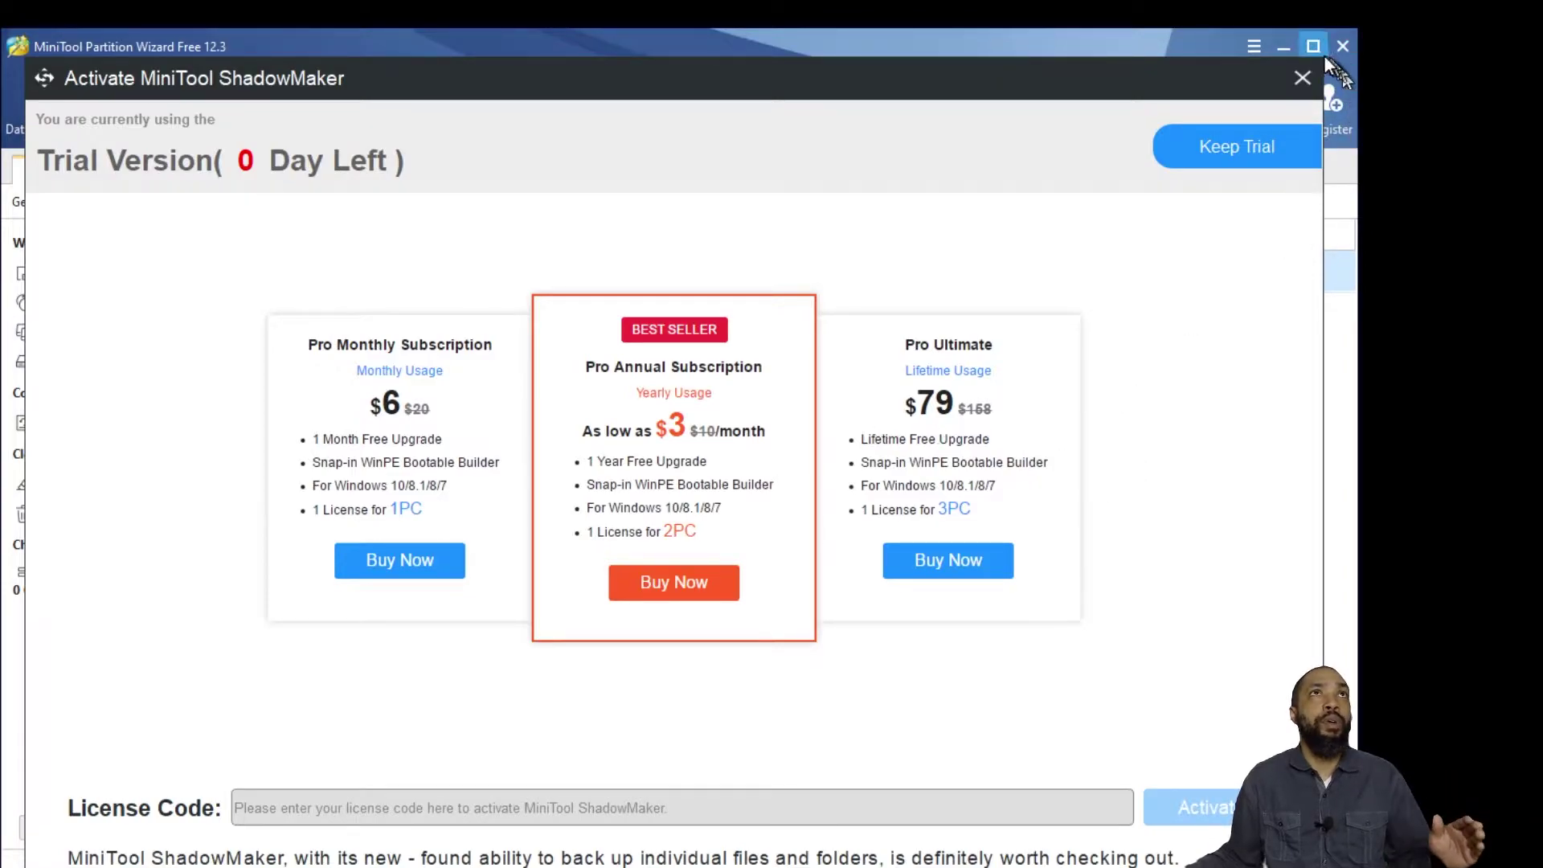
left_click(1303, 78)
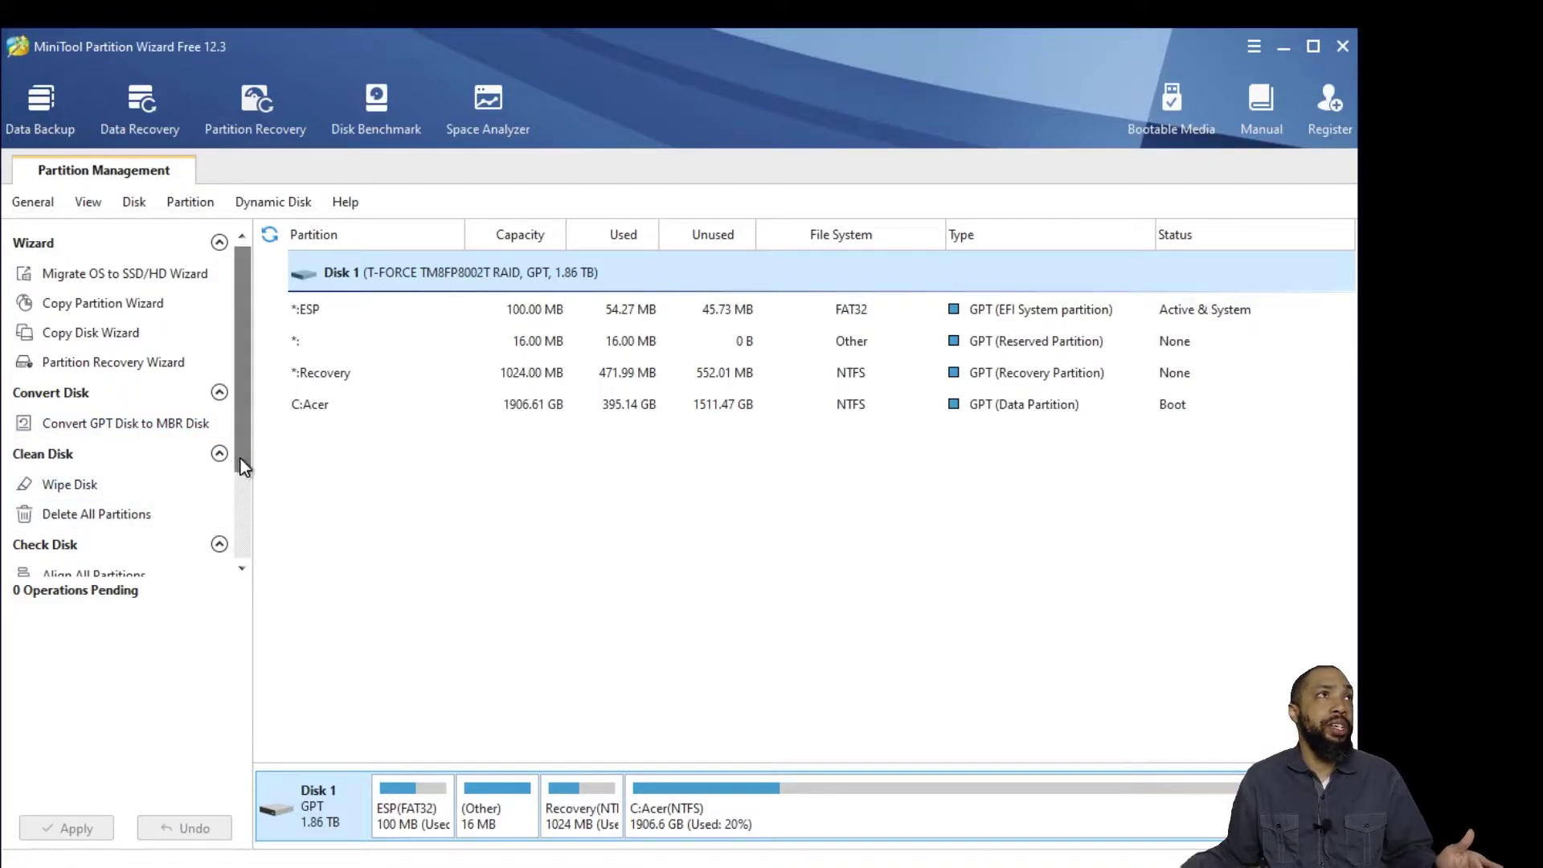
Step: Scroll the left action panel down to reveal Surface Test, Partition Recovery and Disk Properties
left_click_drag(239, 458, 247, 540)
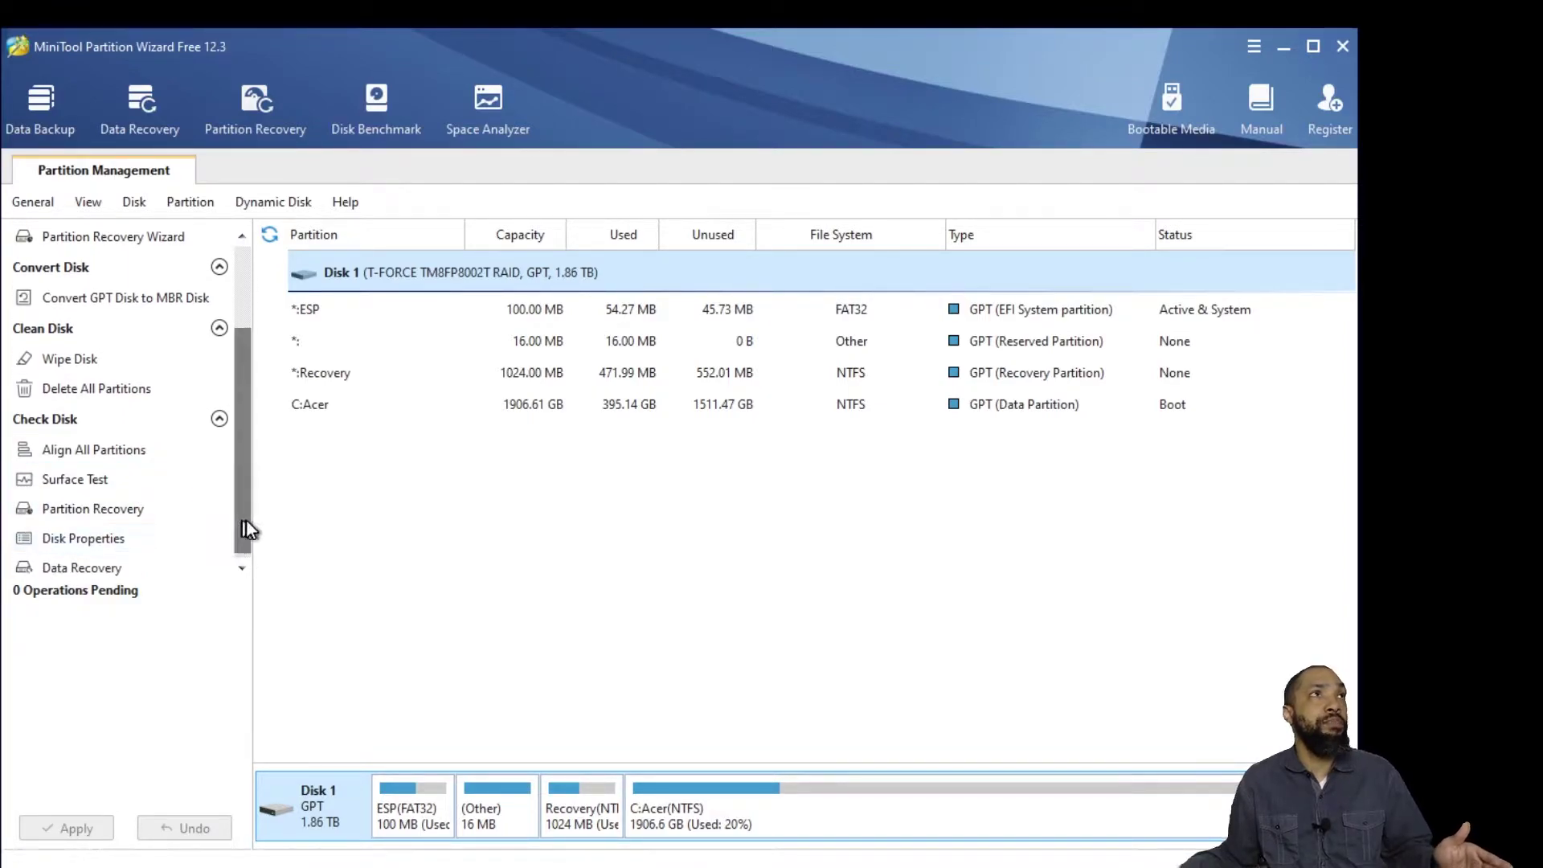
scroll(243, 521, "down", 1)
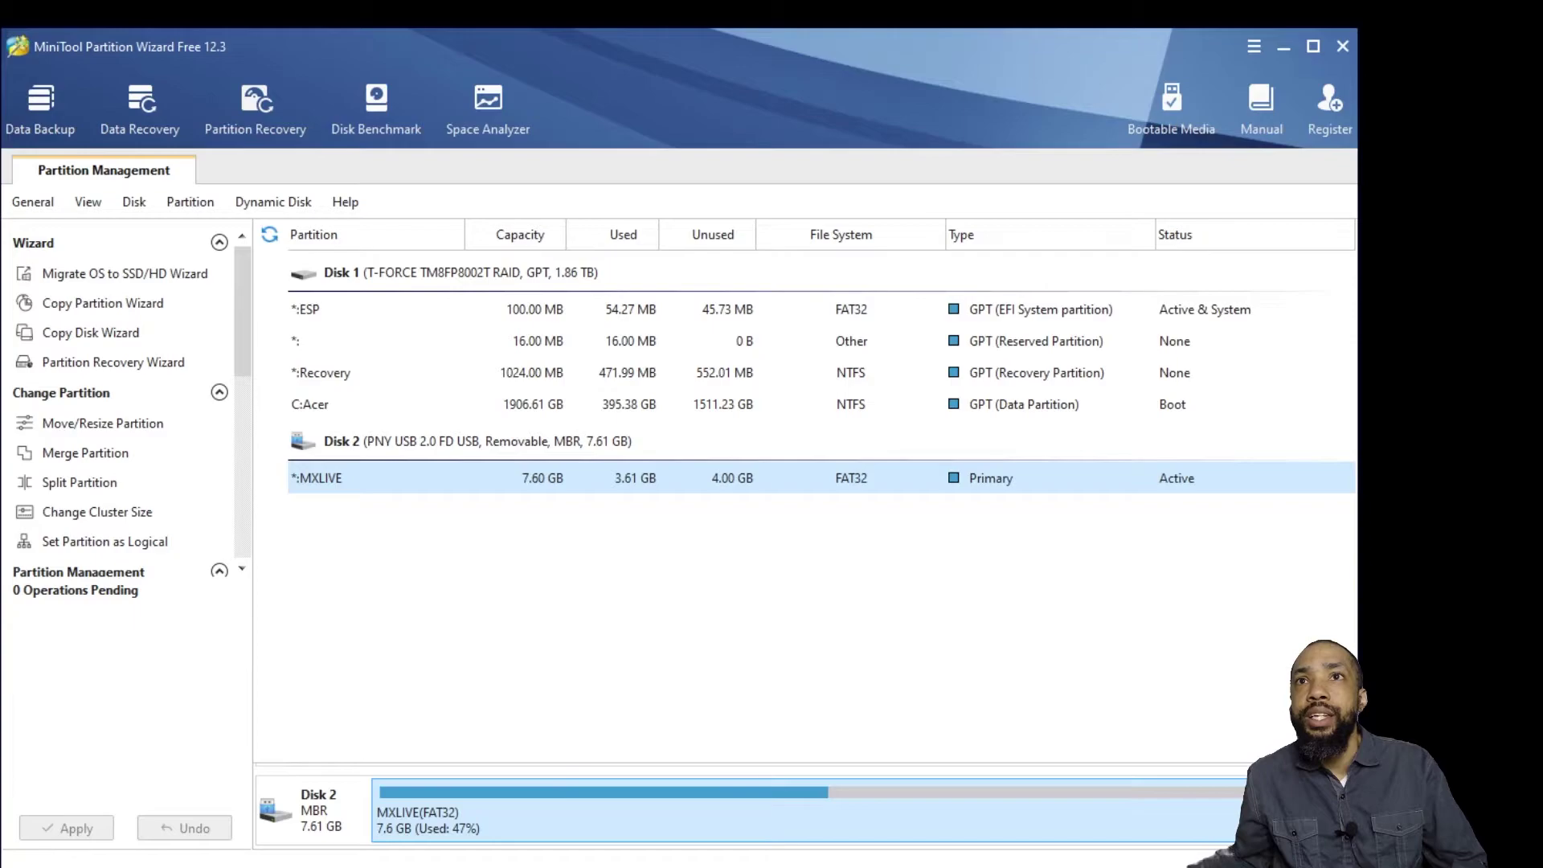
Step: Bring the File Explorer review folder window over the lower right of the partition list
left_click_drag(1542, 48, 1181, 422)
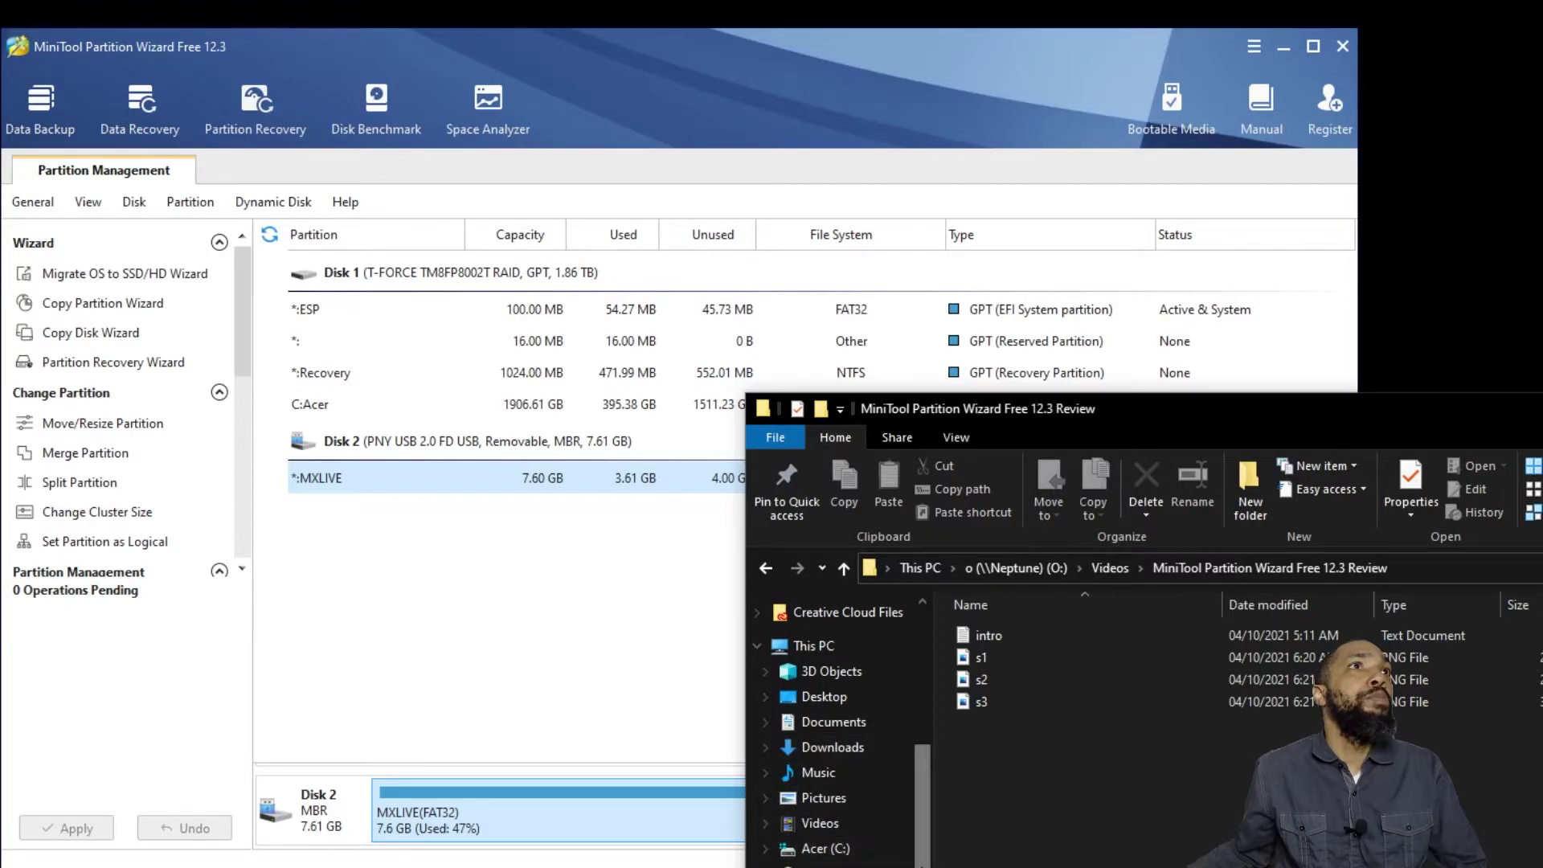
Step: Select Disk 2 and its MXLIVE partition, then minimize the File Explorer window
scroll(909, 796, "up", 3)
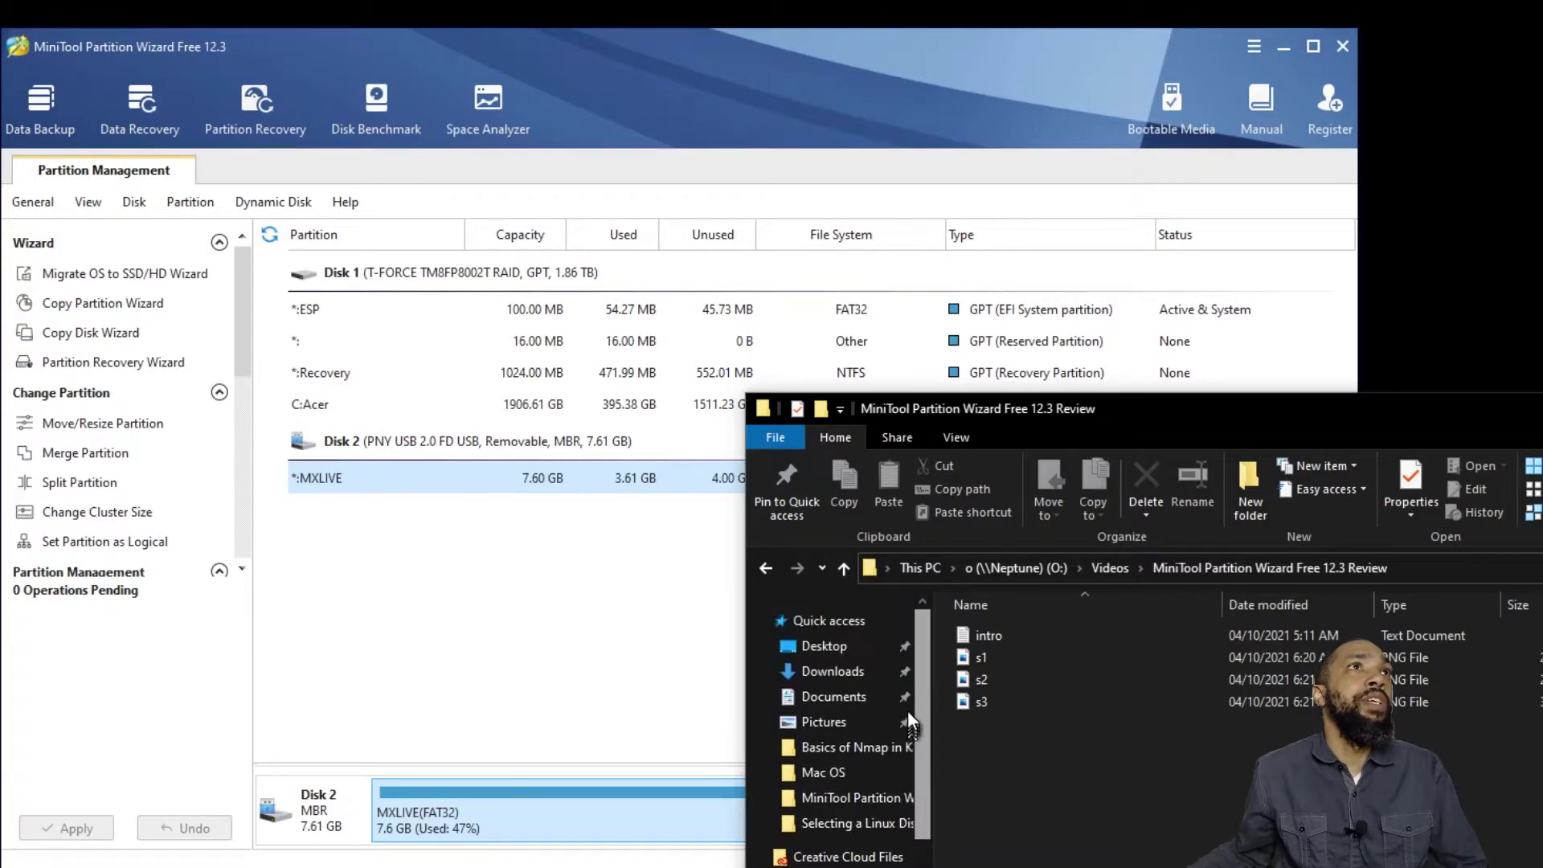
scroll(908, 796, "down", 3)
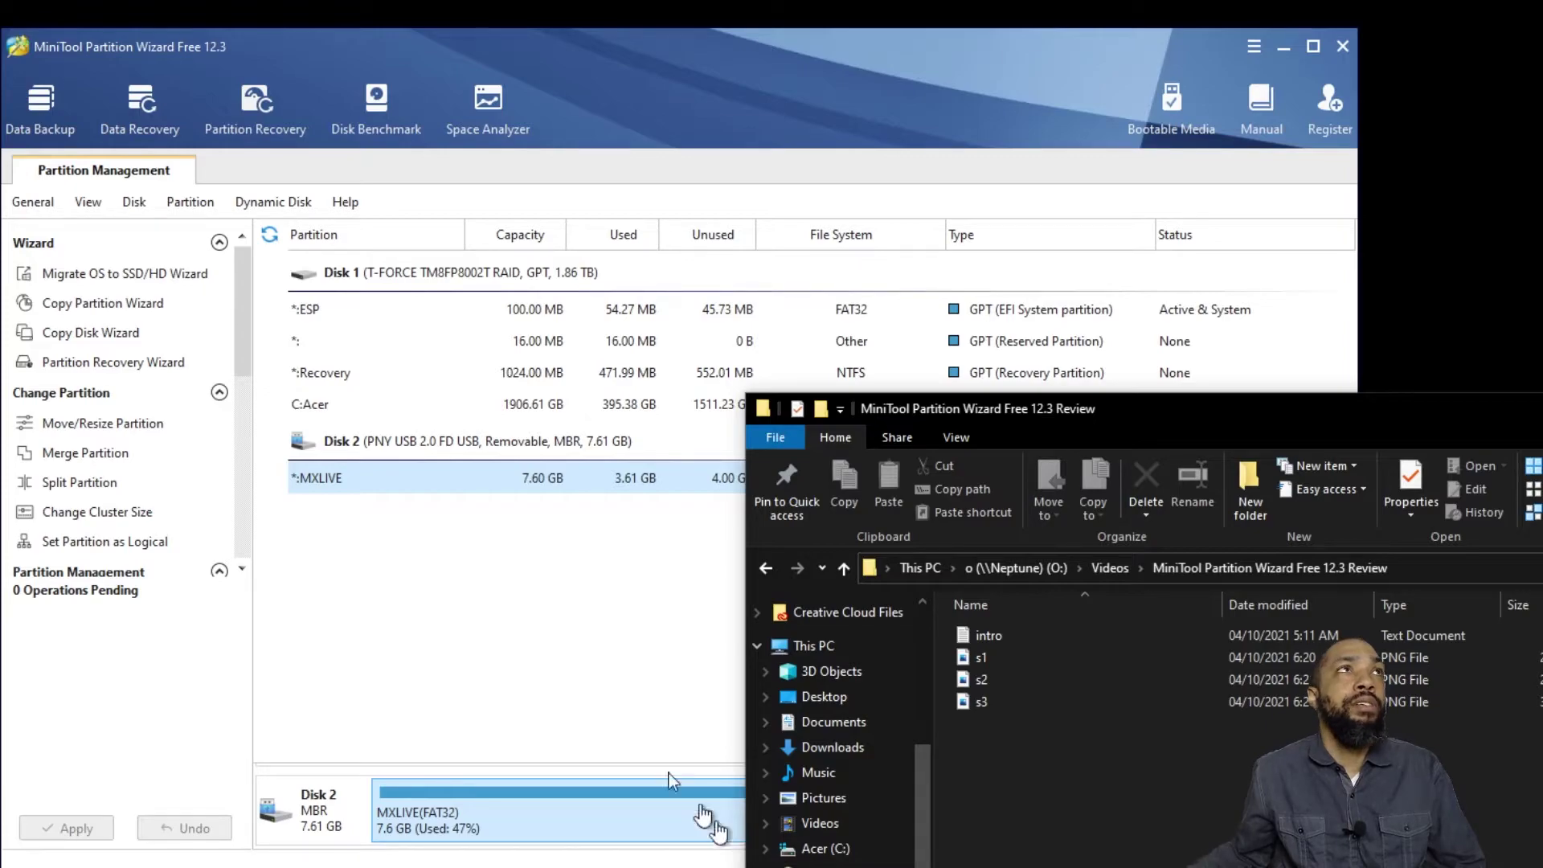
left_click(326, 449)
left_click(337, 478)
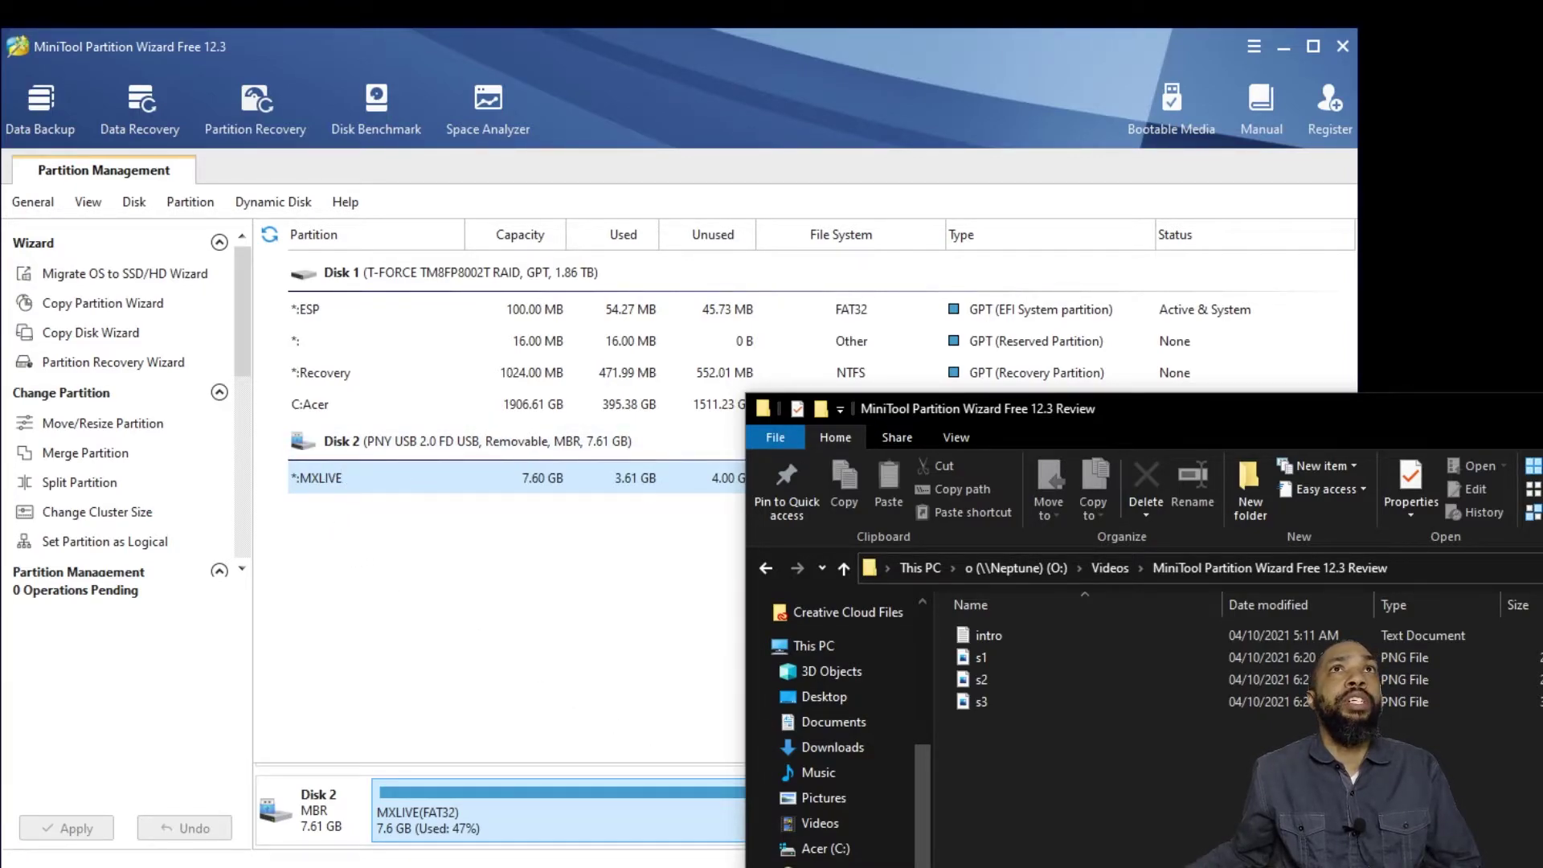
key("super+Down")
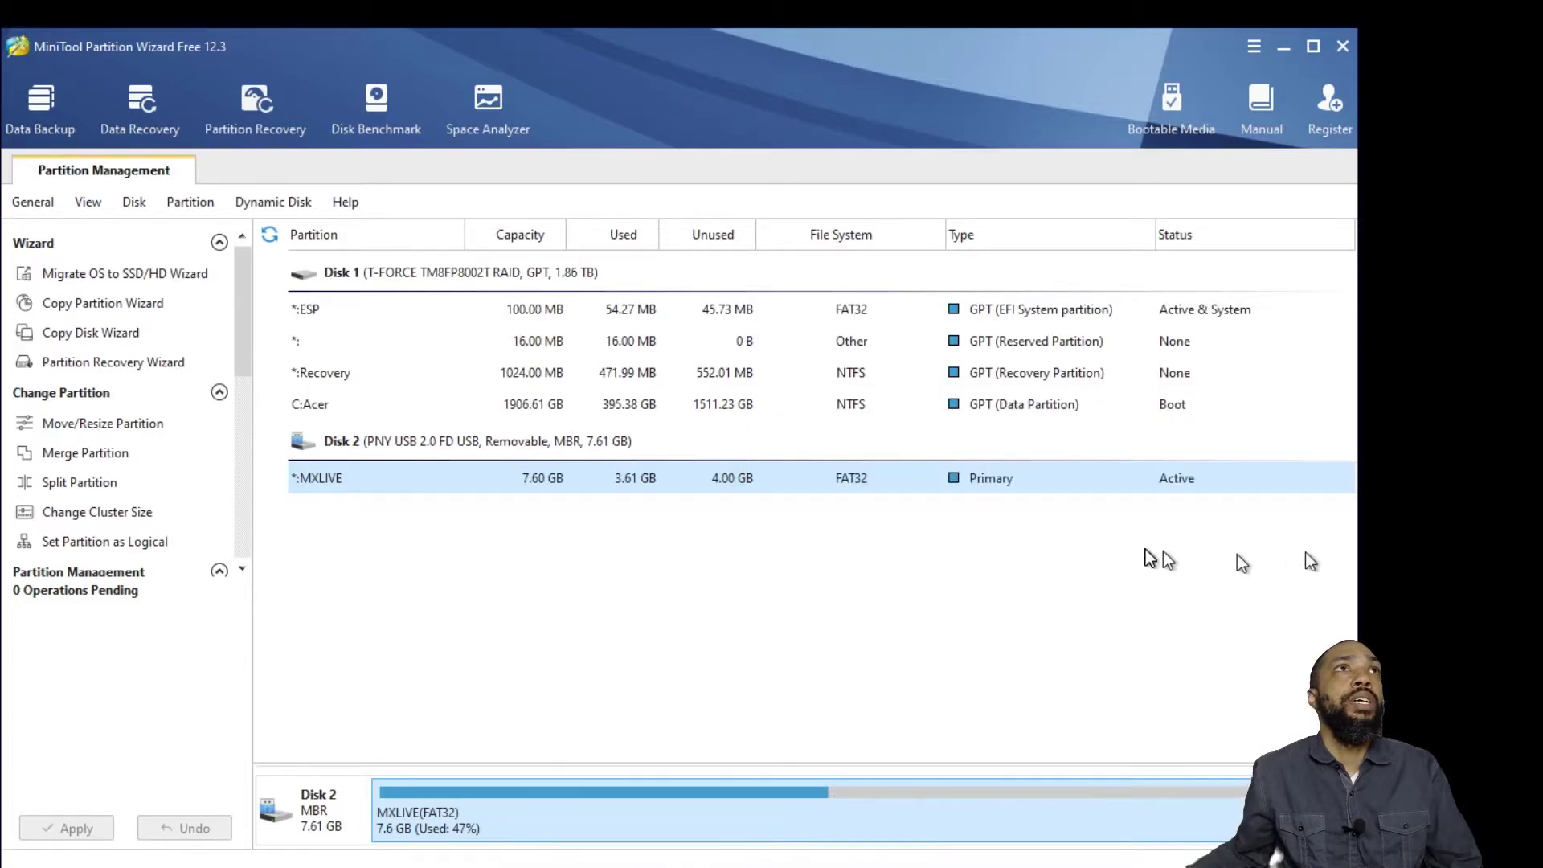
right_click(411, 477)
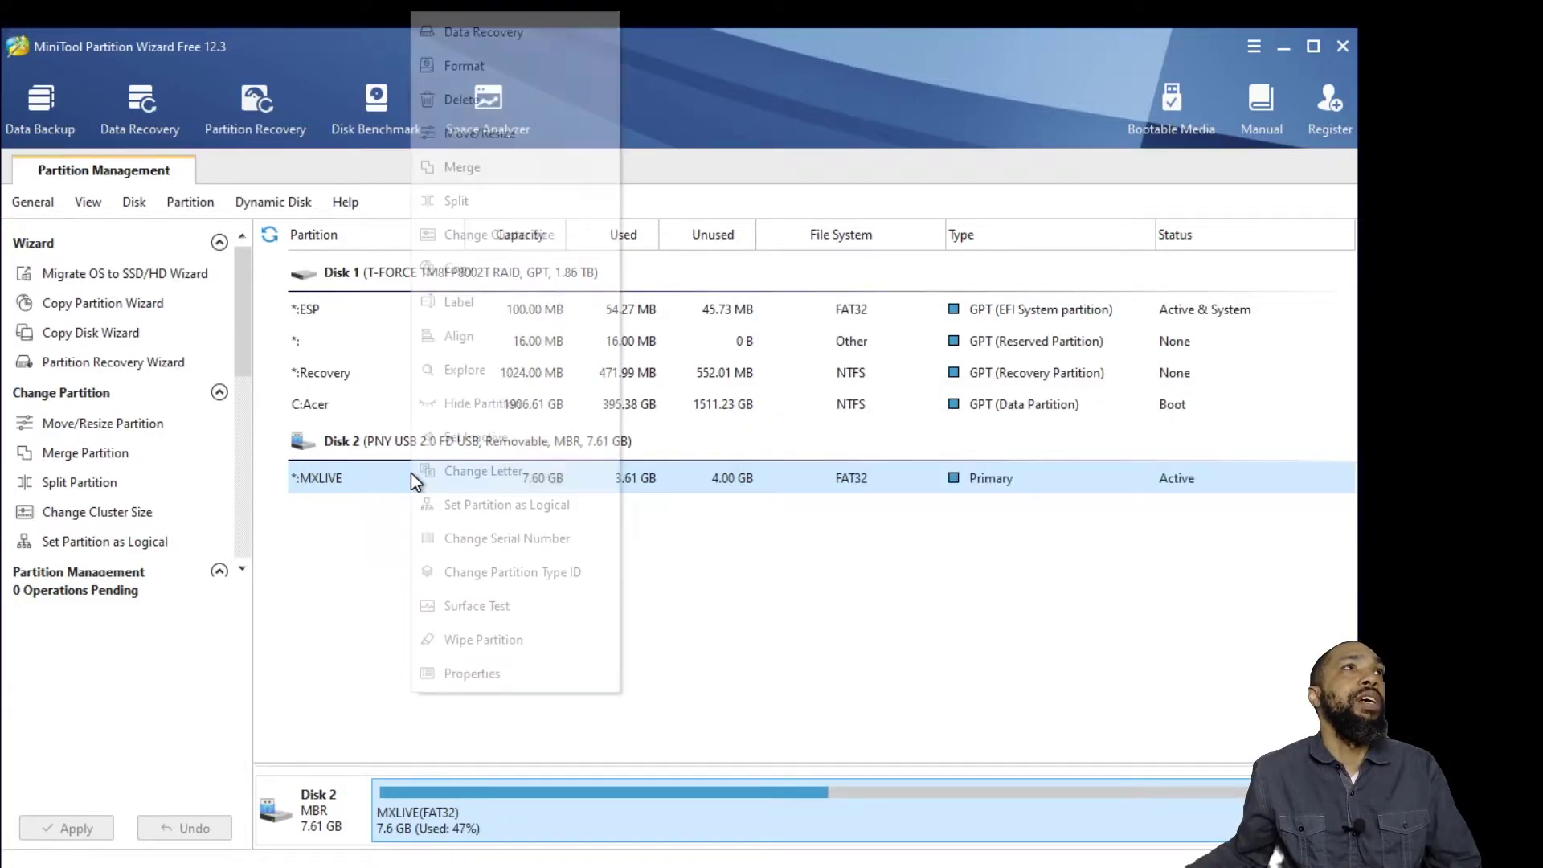
left_click(480, 472)
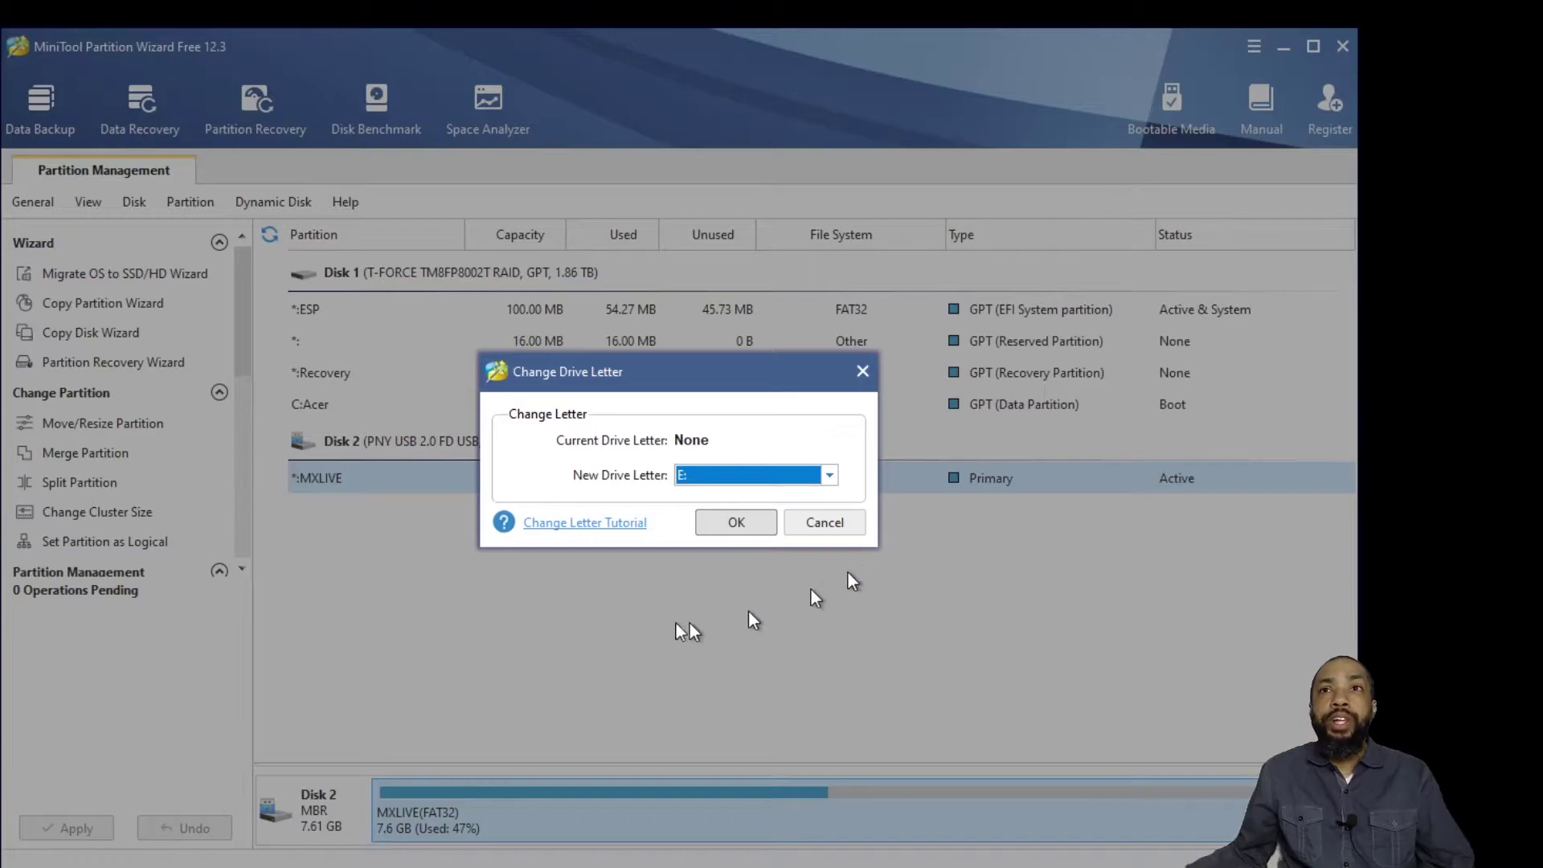
left_click(805, 529)
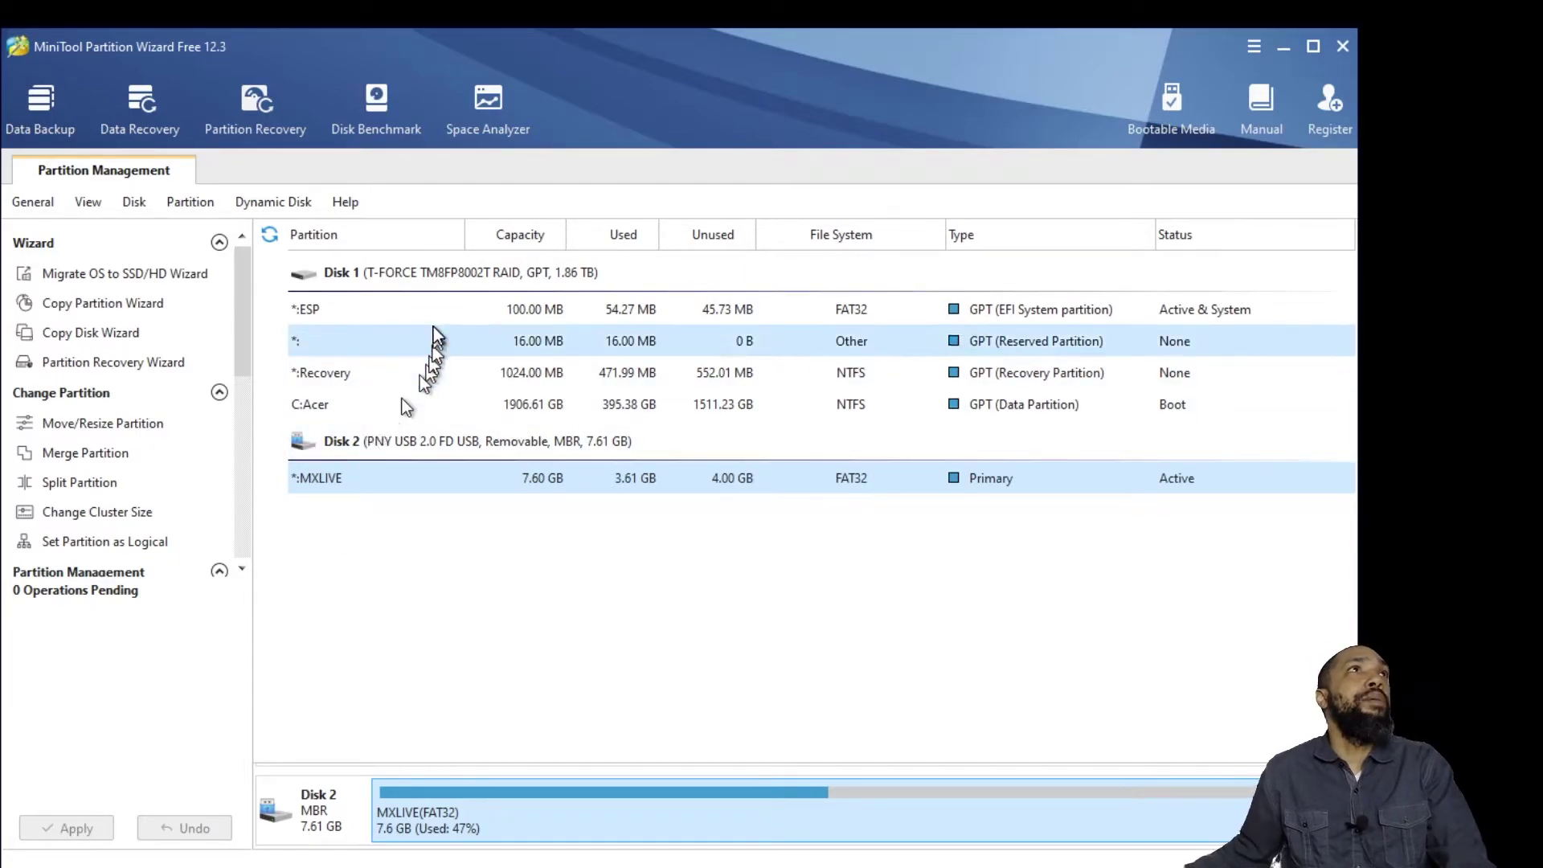
Step: Browse the General and View menus (Disk Map Location, Language), then show the Disk operations list
left_click(40, 199)
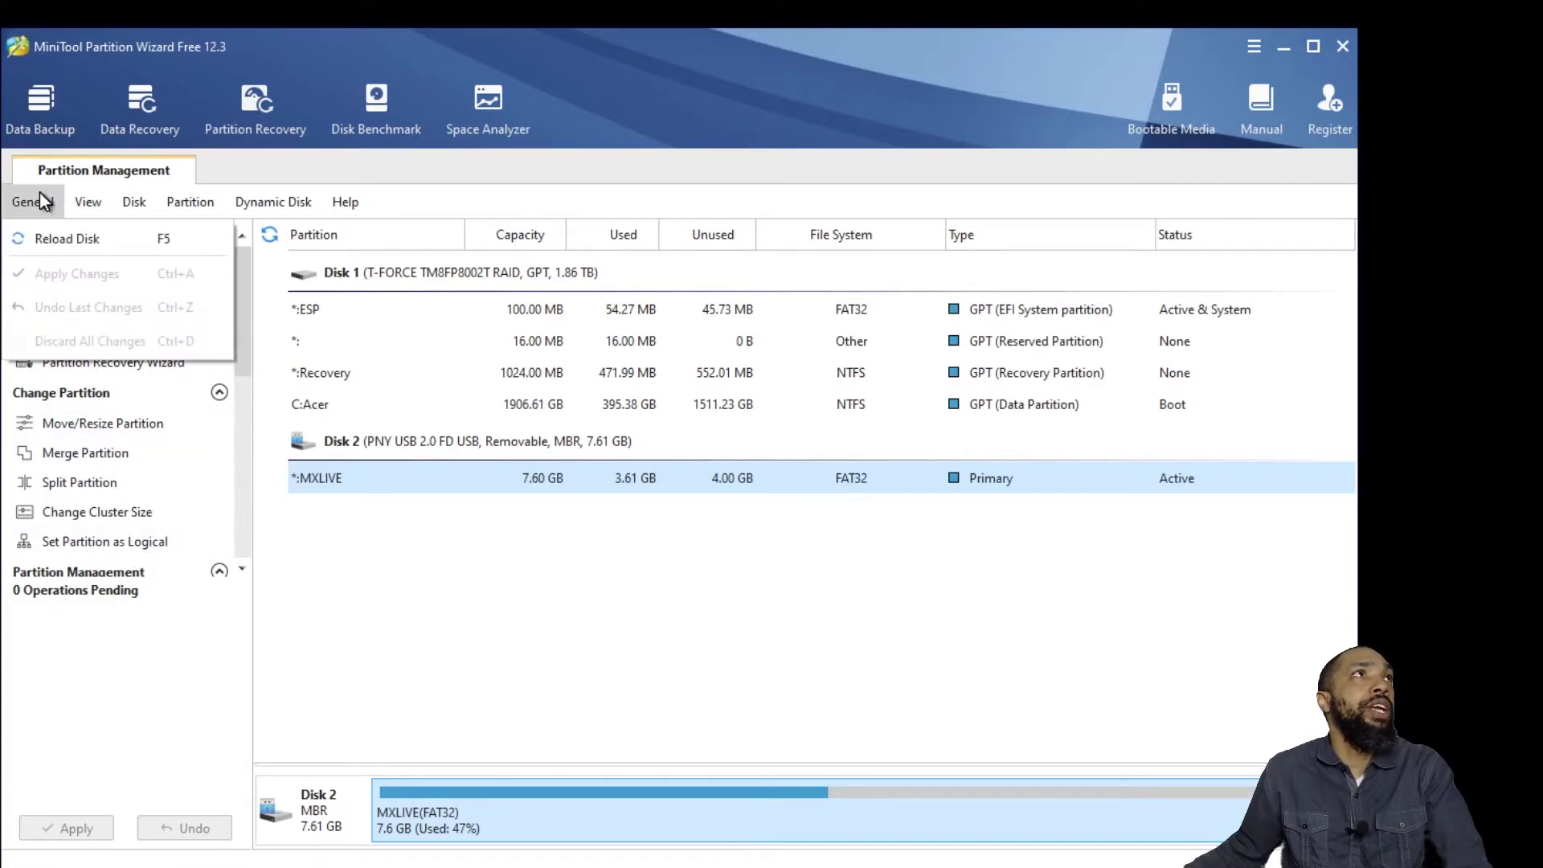
mouse_move(85, 207)
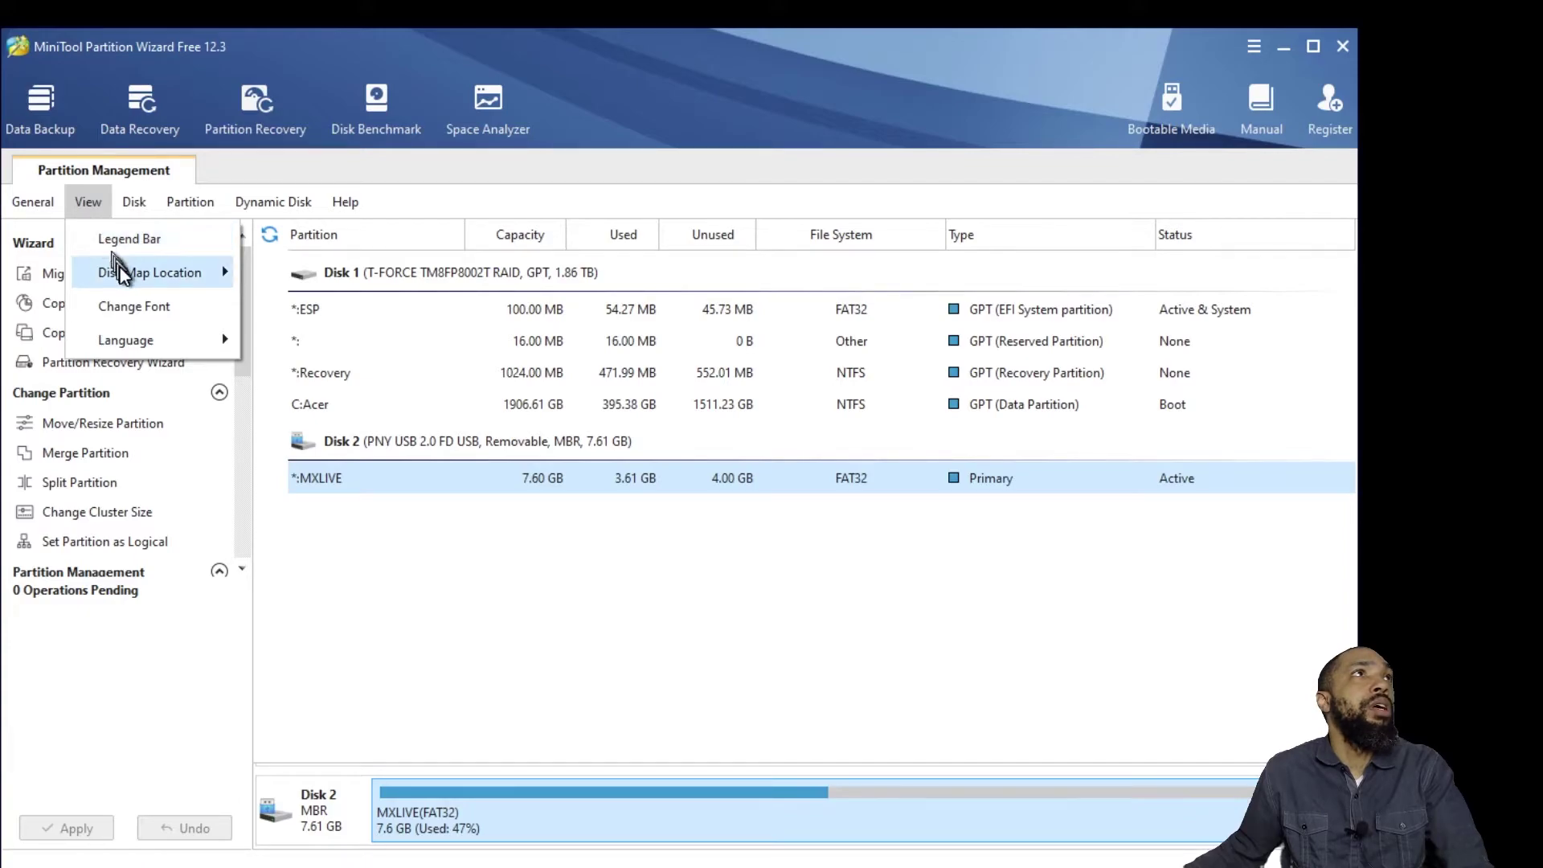
mouse_move(123, 276)
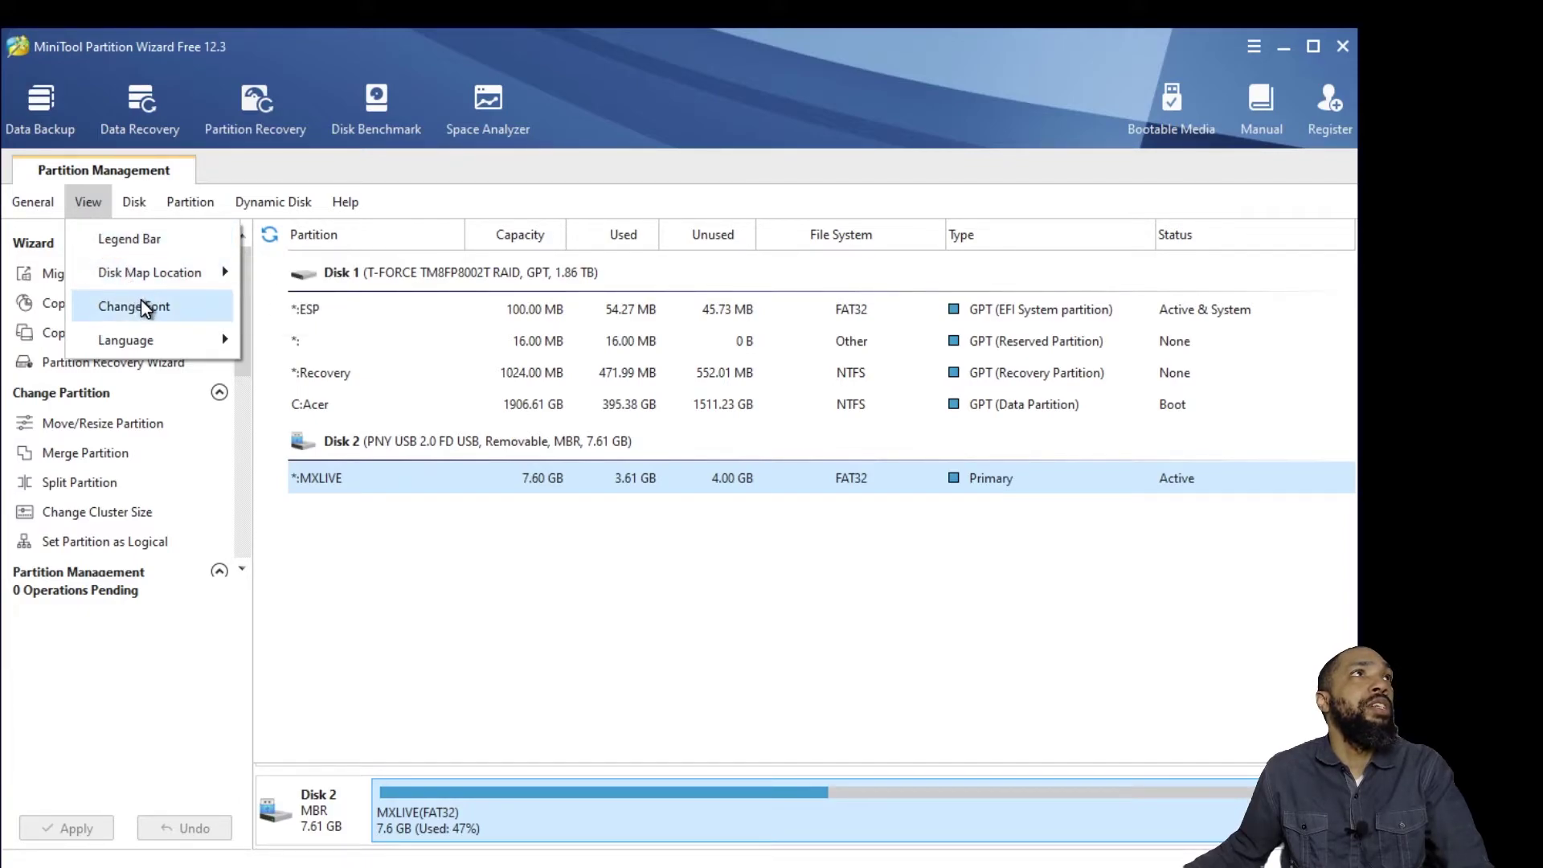
mouse_move(161, 347)
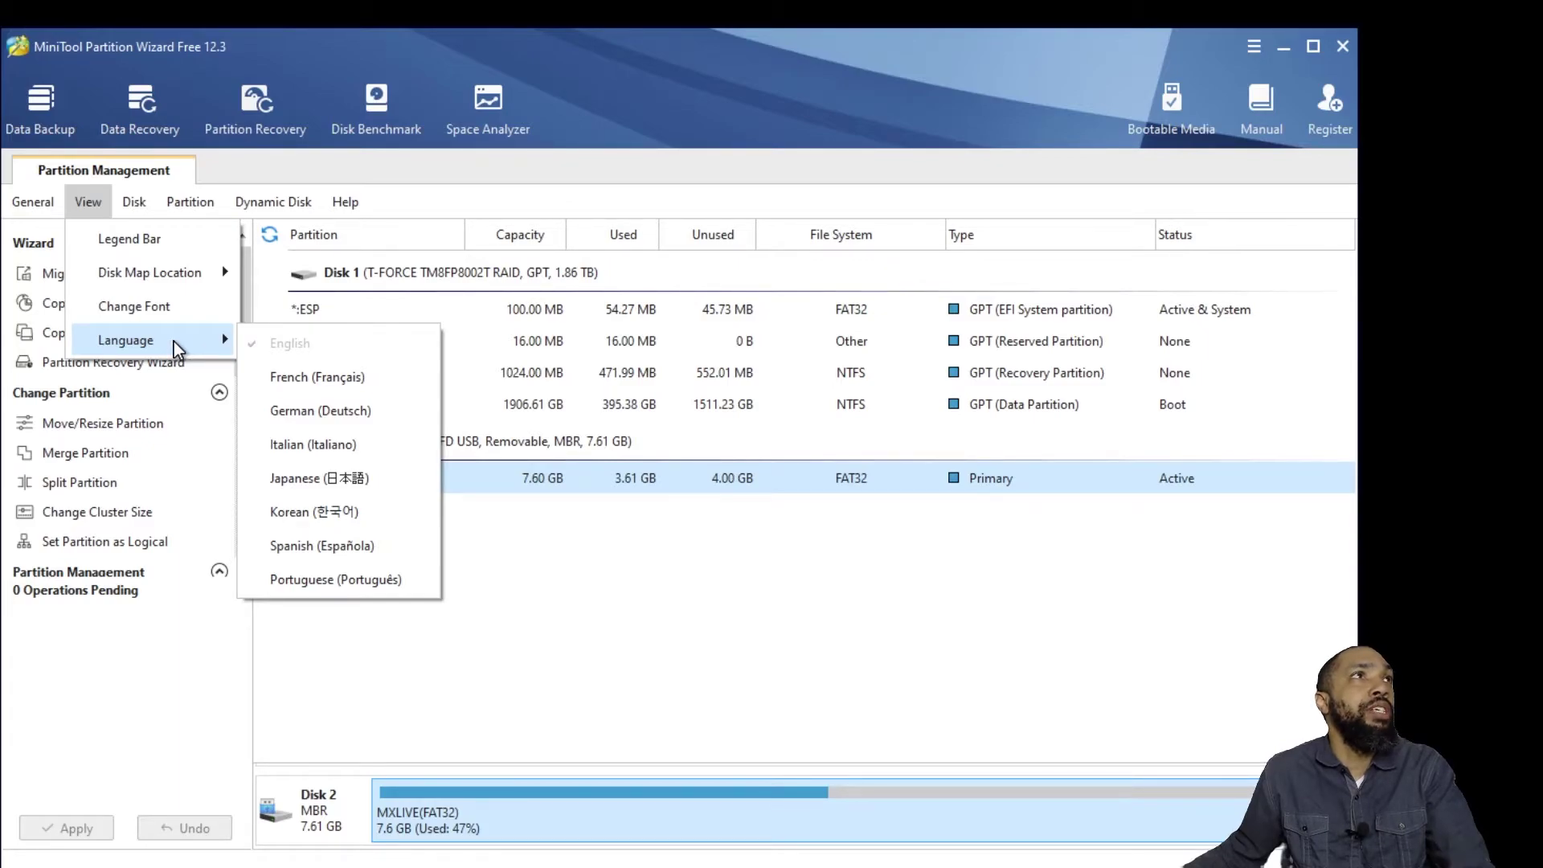
left_click(122, 196)
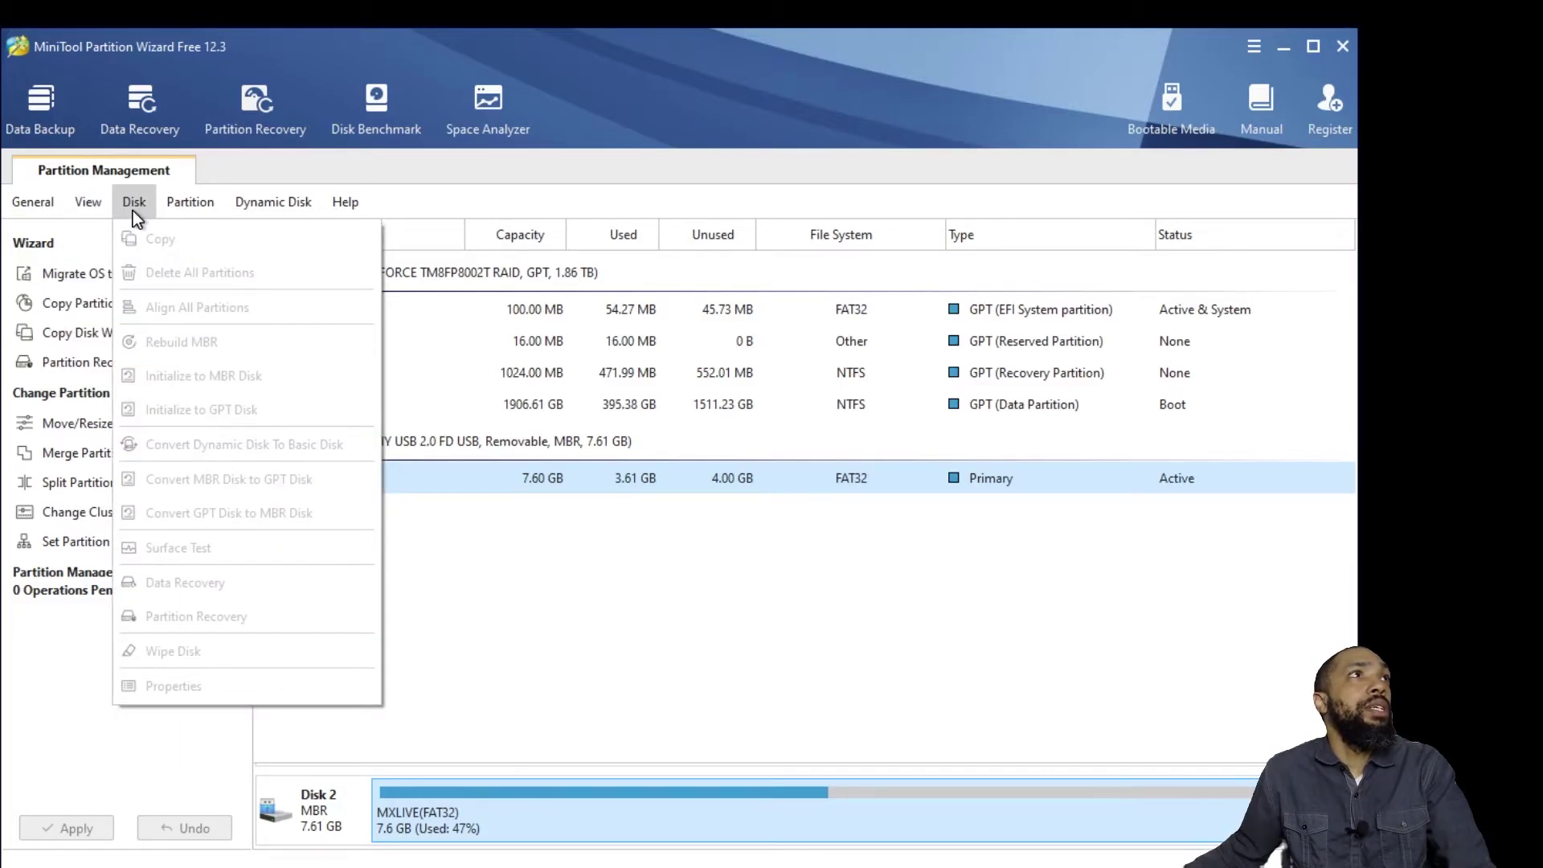
Step: Select Disk 1's Recovery partition and browse the Partition operations menu
left_click(513, 374)
left_click(513, 373)
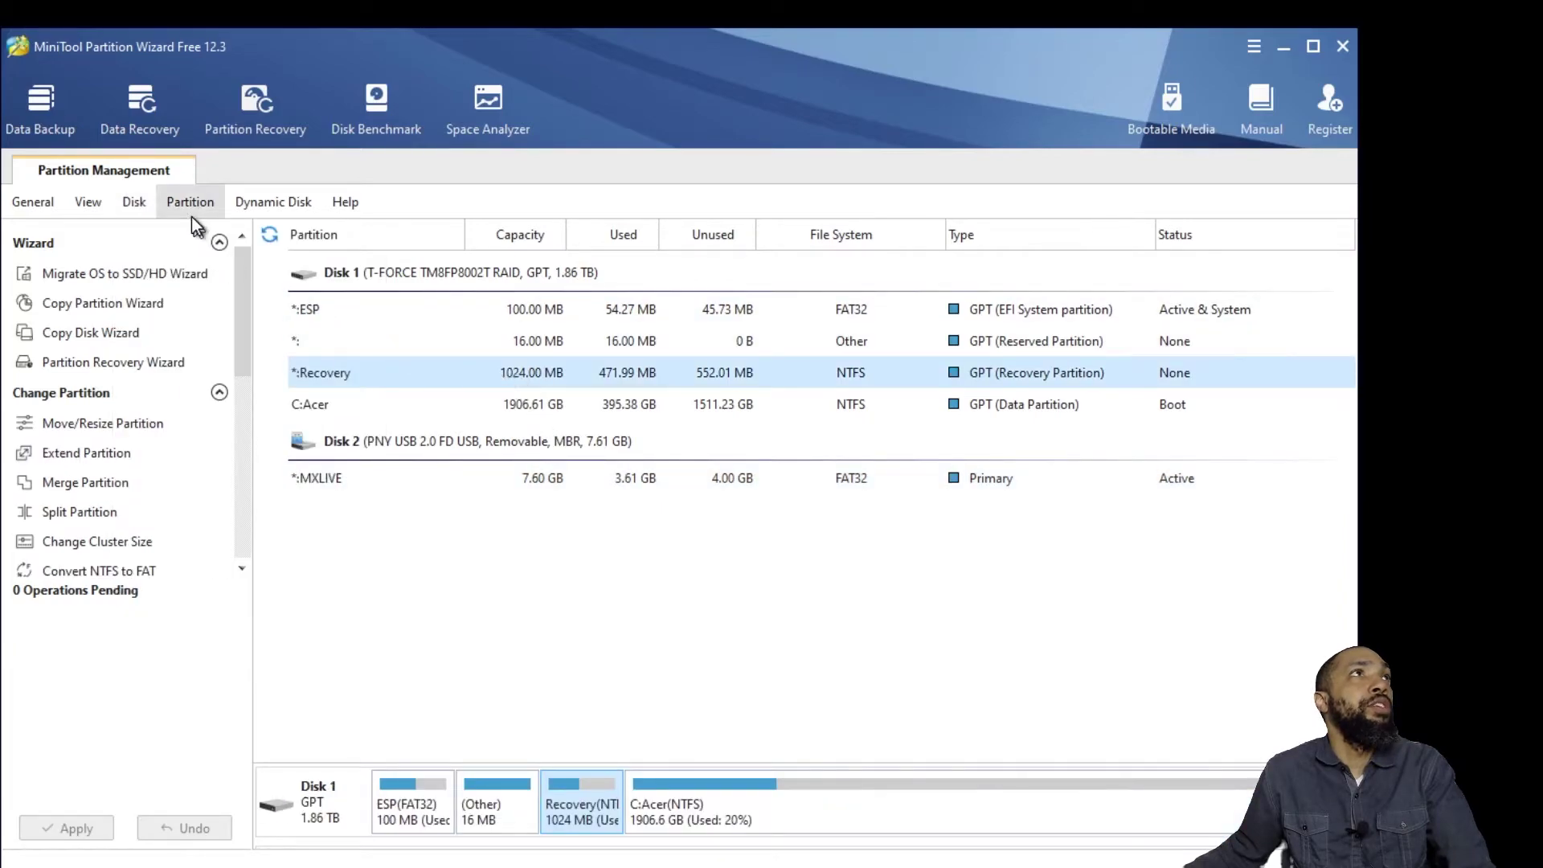
left_click(133, 204)
mouse_move(175, 211)
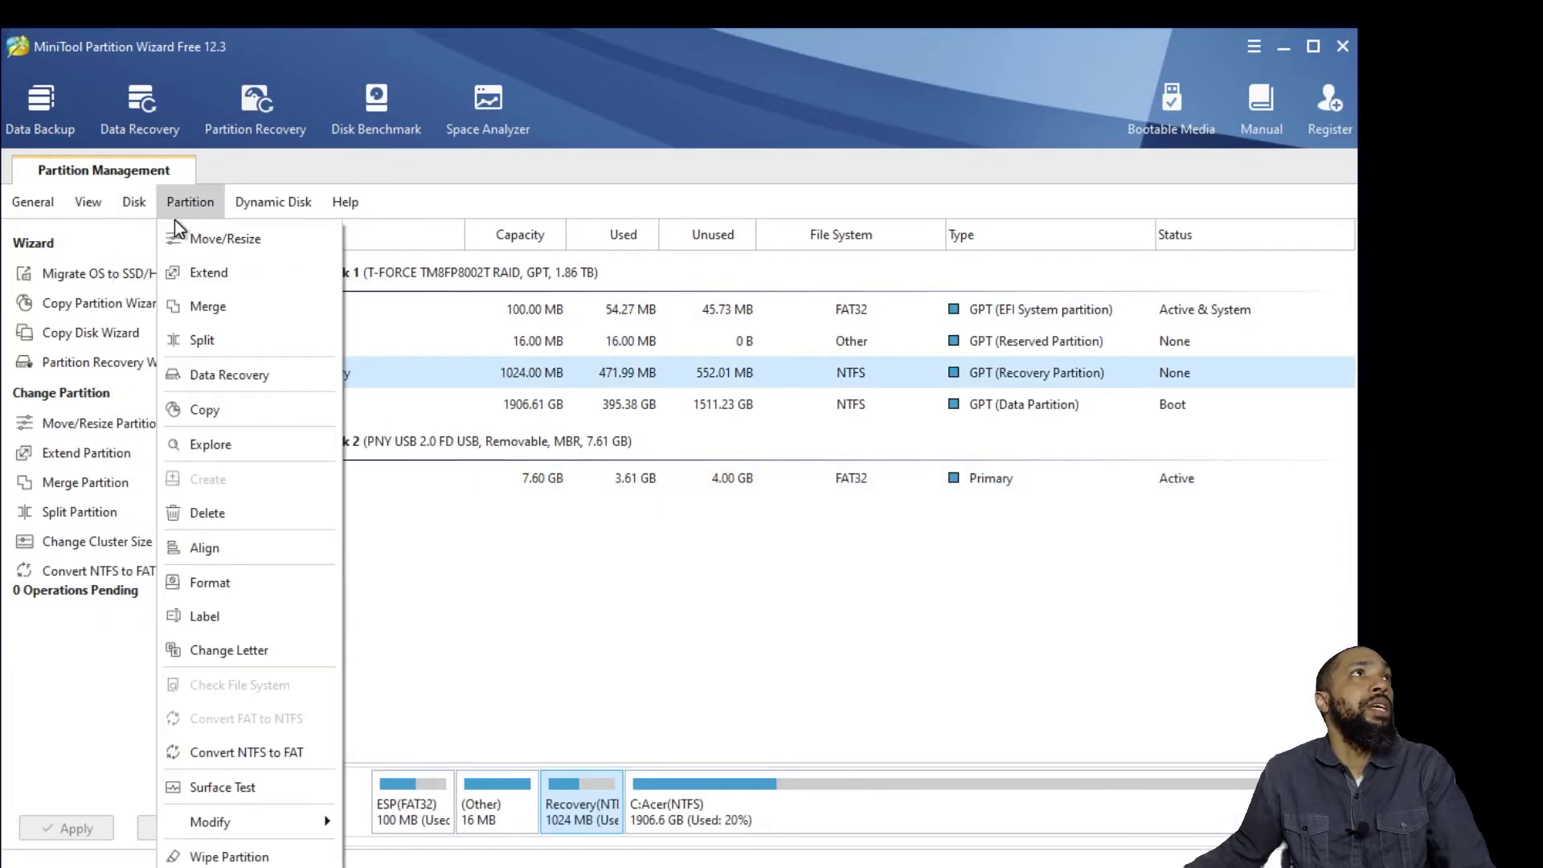
Step: Select Disk 2's MXLIVE partition and browse the Disk, Dynamic Disk and Help menus
left_click(480, 482)
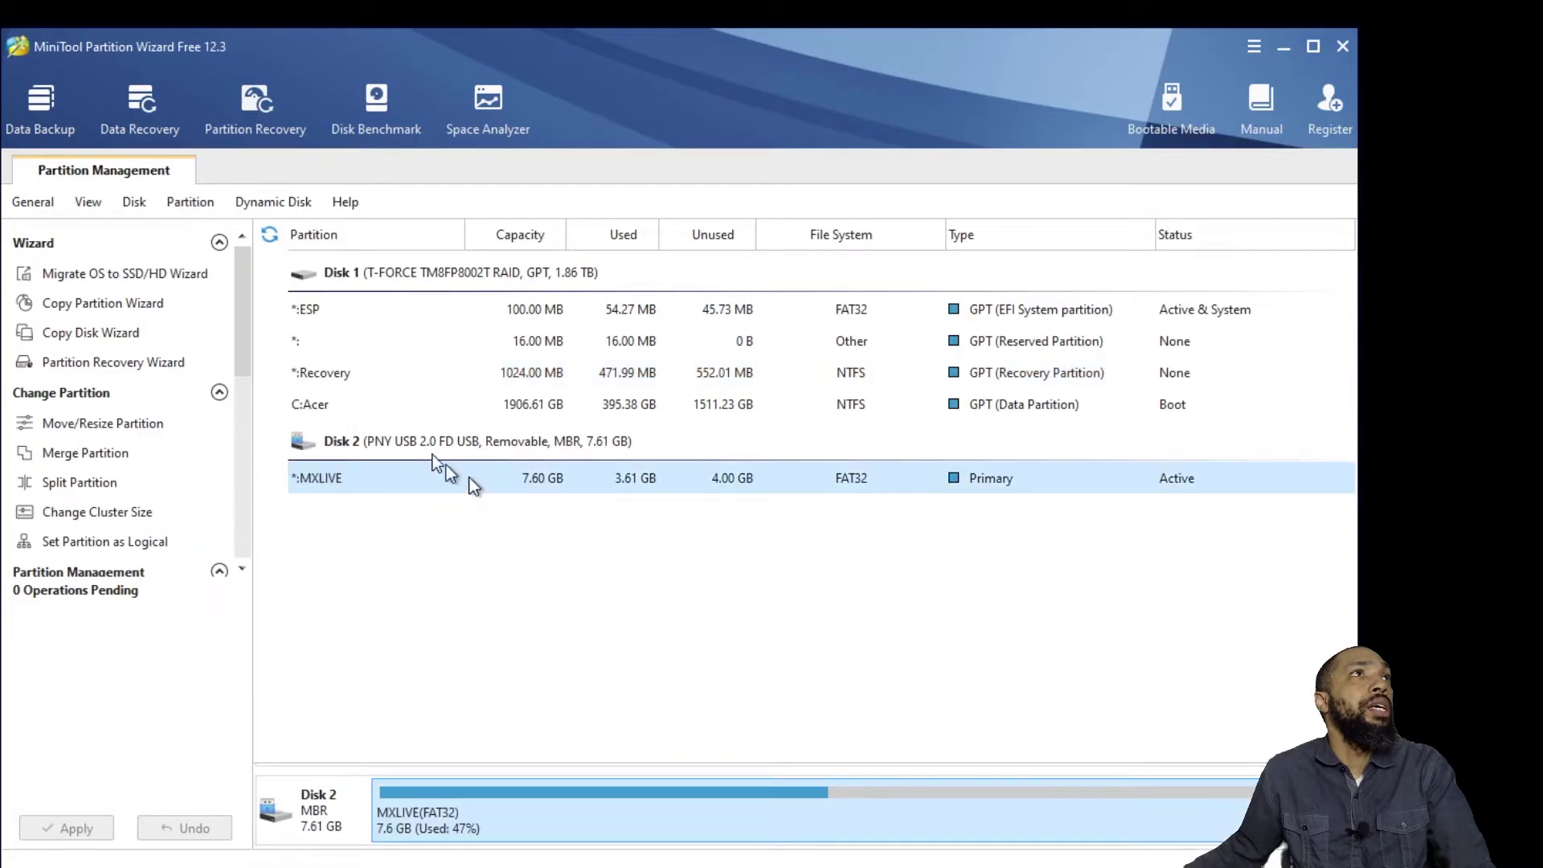
left_click(135, 203)
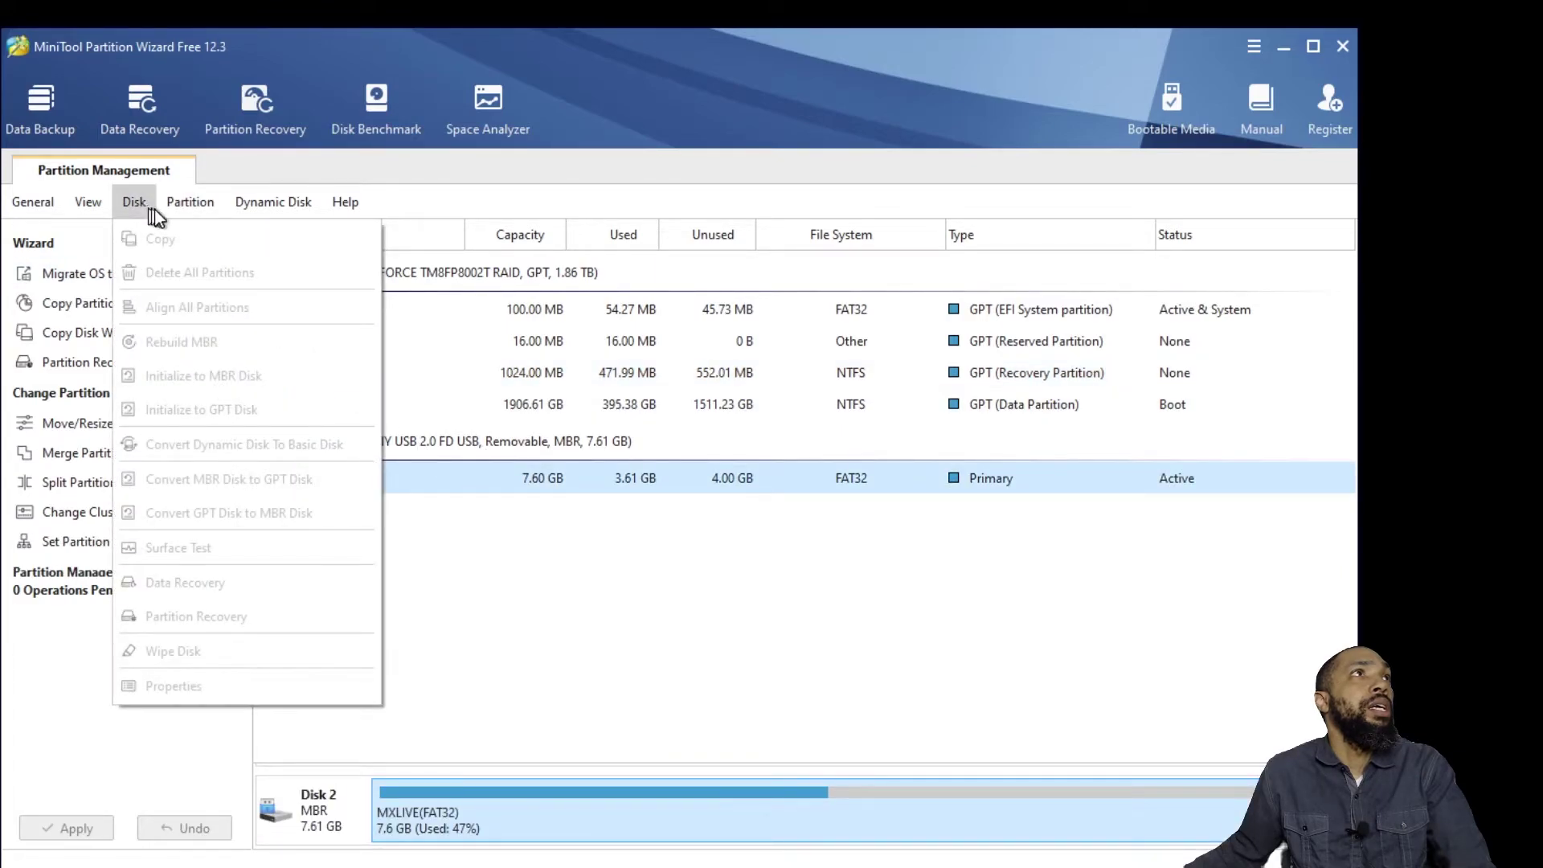
mouse_move(190, 219)
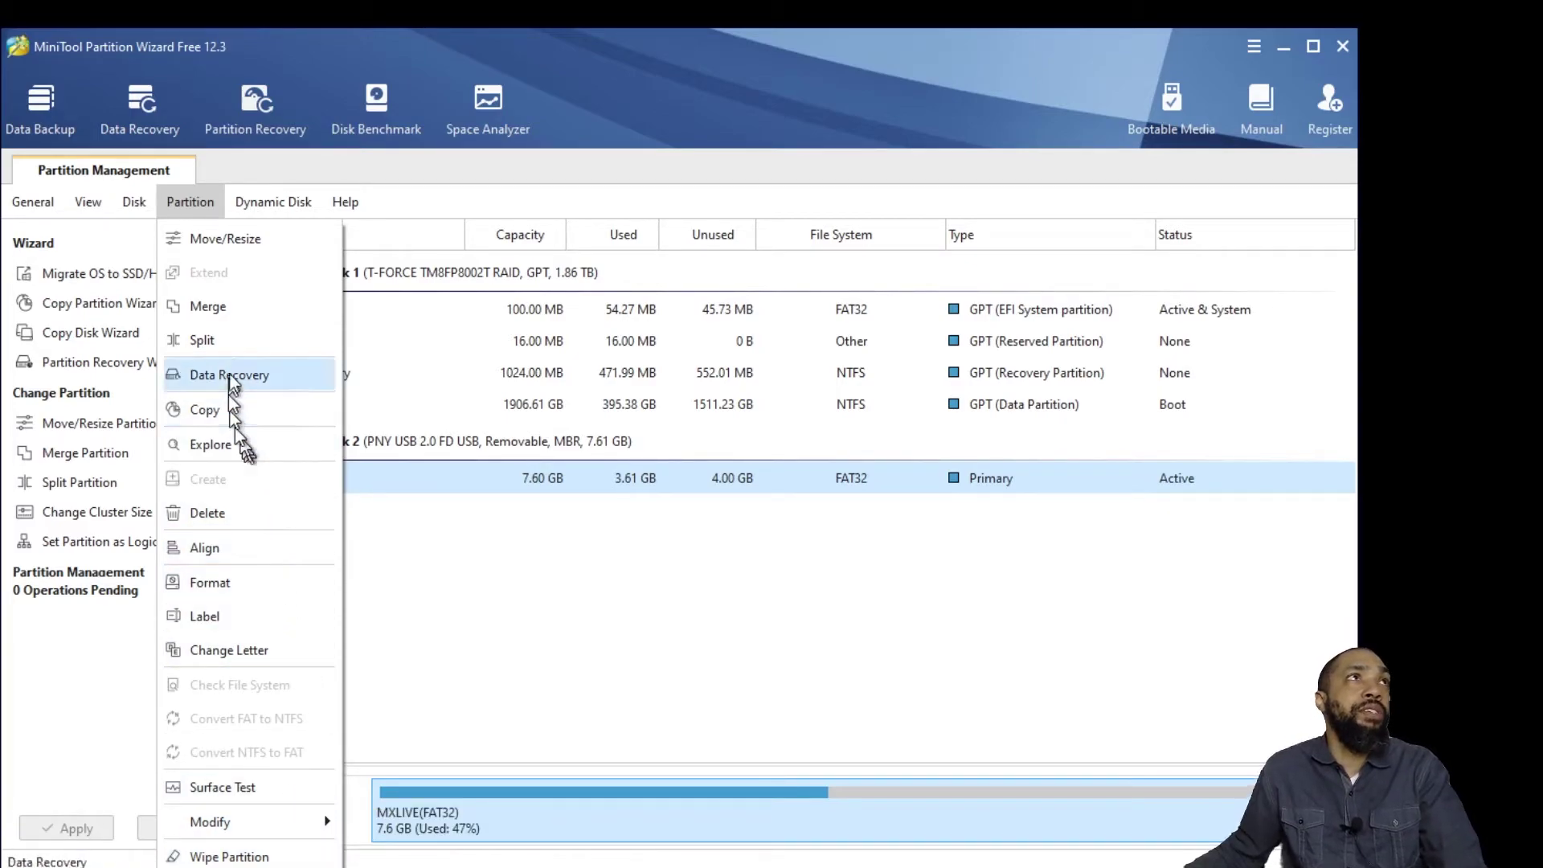
mouse_move(275, 205)
mouse_move(334, 208)
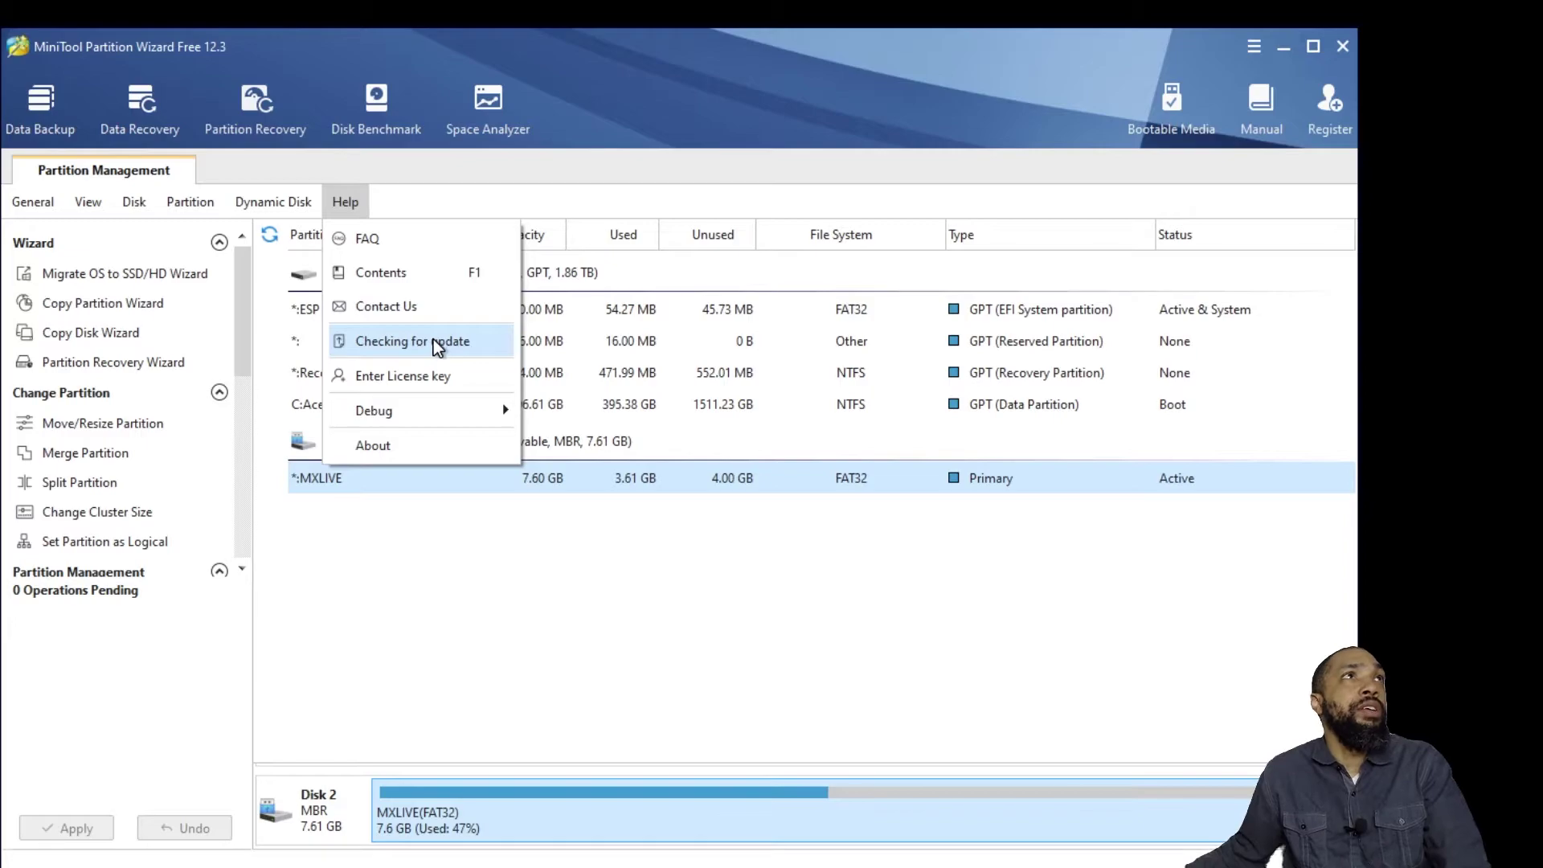
mouse_move(418, 414)
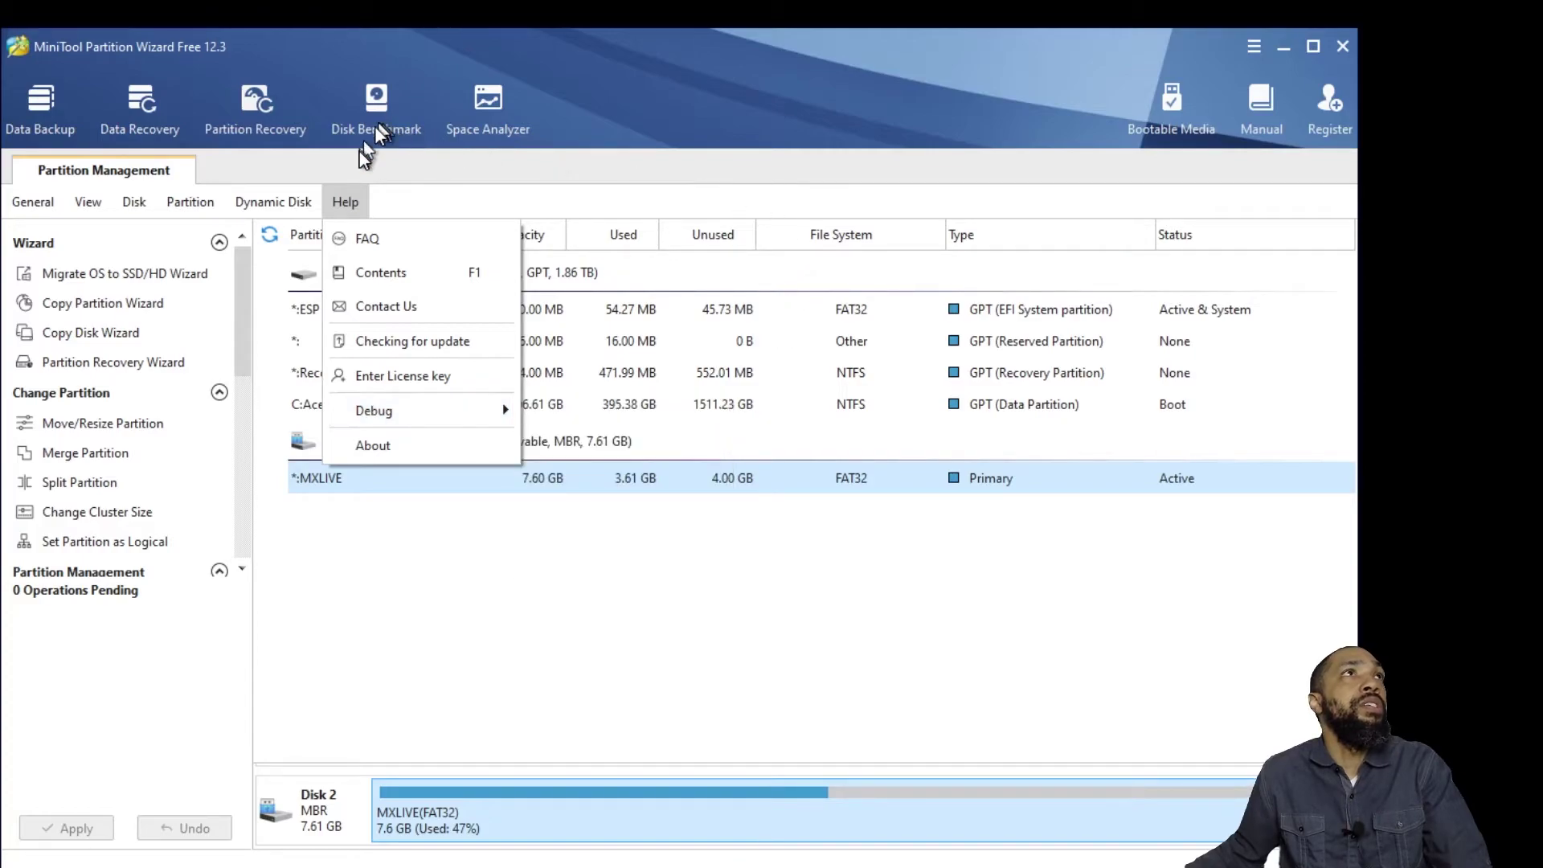
Step: Close the Help menu and switch to the Data Recovery module listing logical drives
left_click(720, 118)
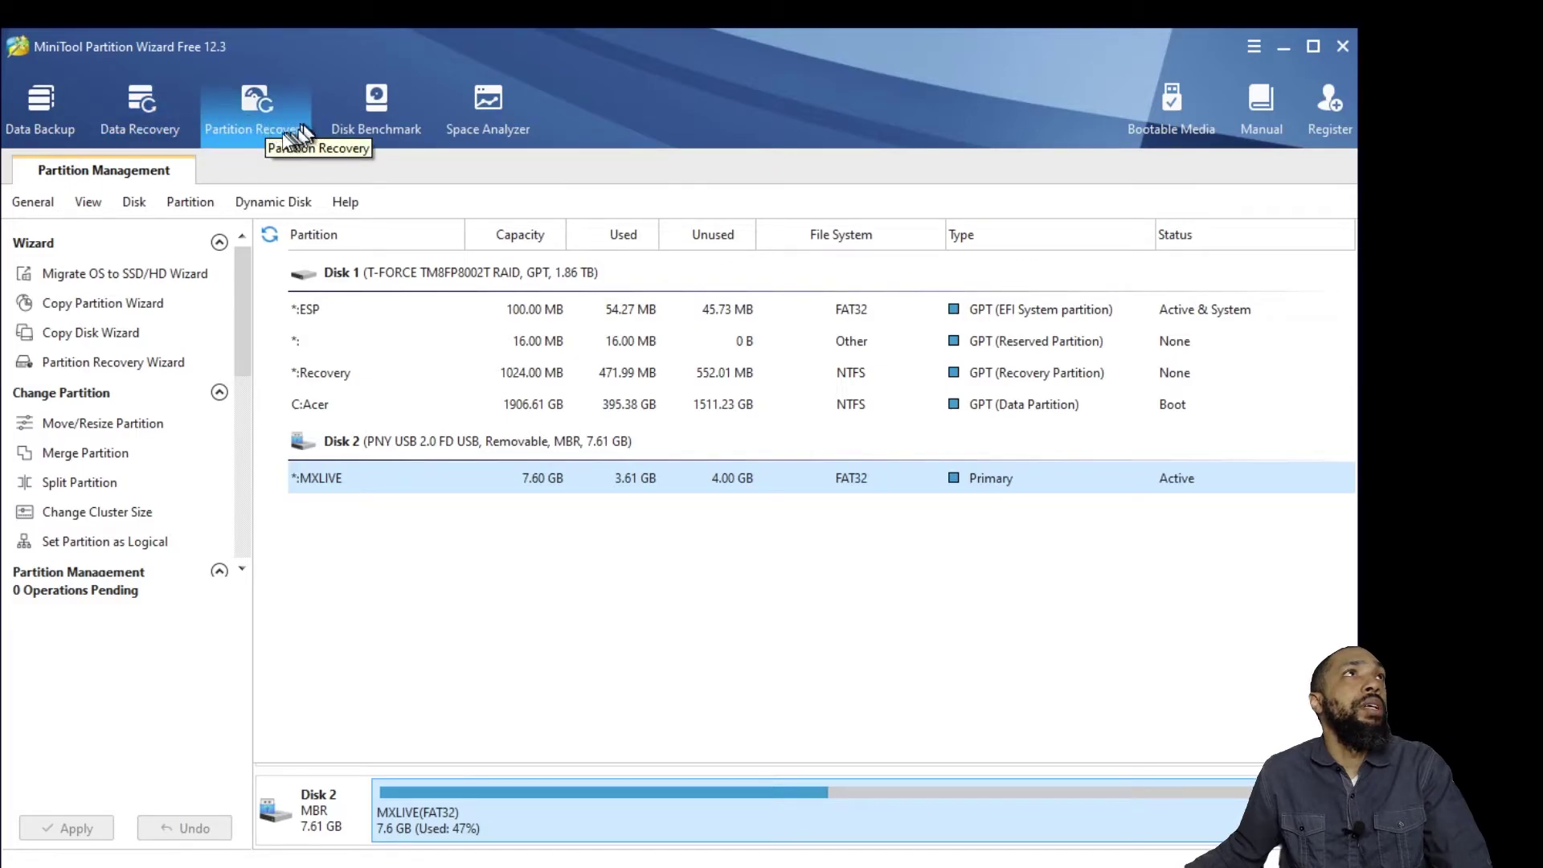
left_click(152, 125)
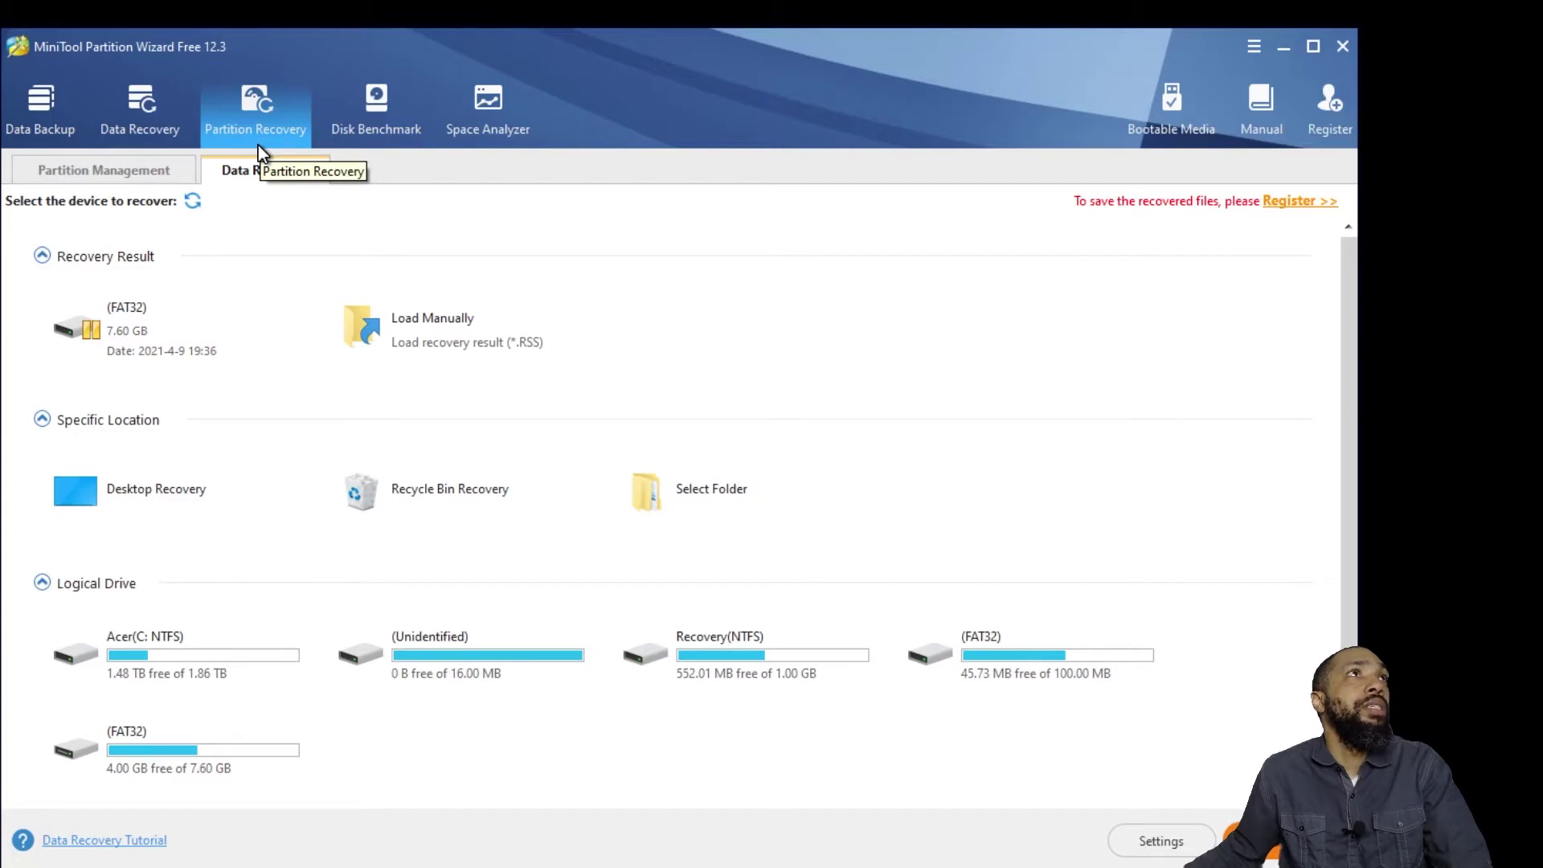
Step: Launch the Partition Recovery Wizard, then cancel out of it, declining once before retrying
left_click(286, 129)
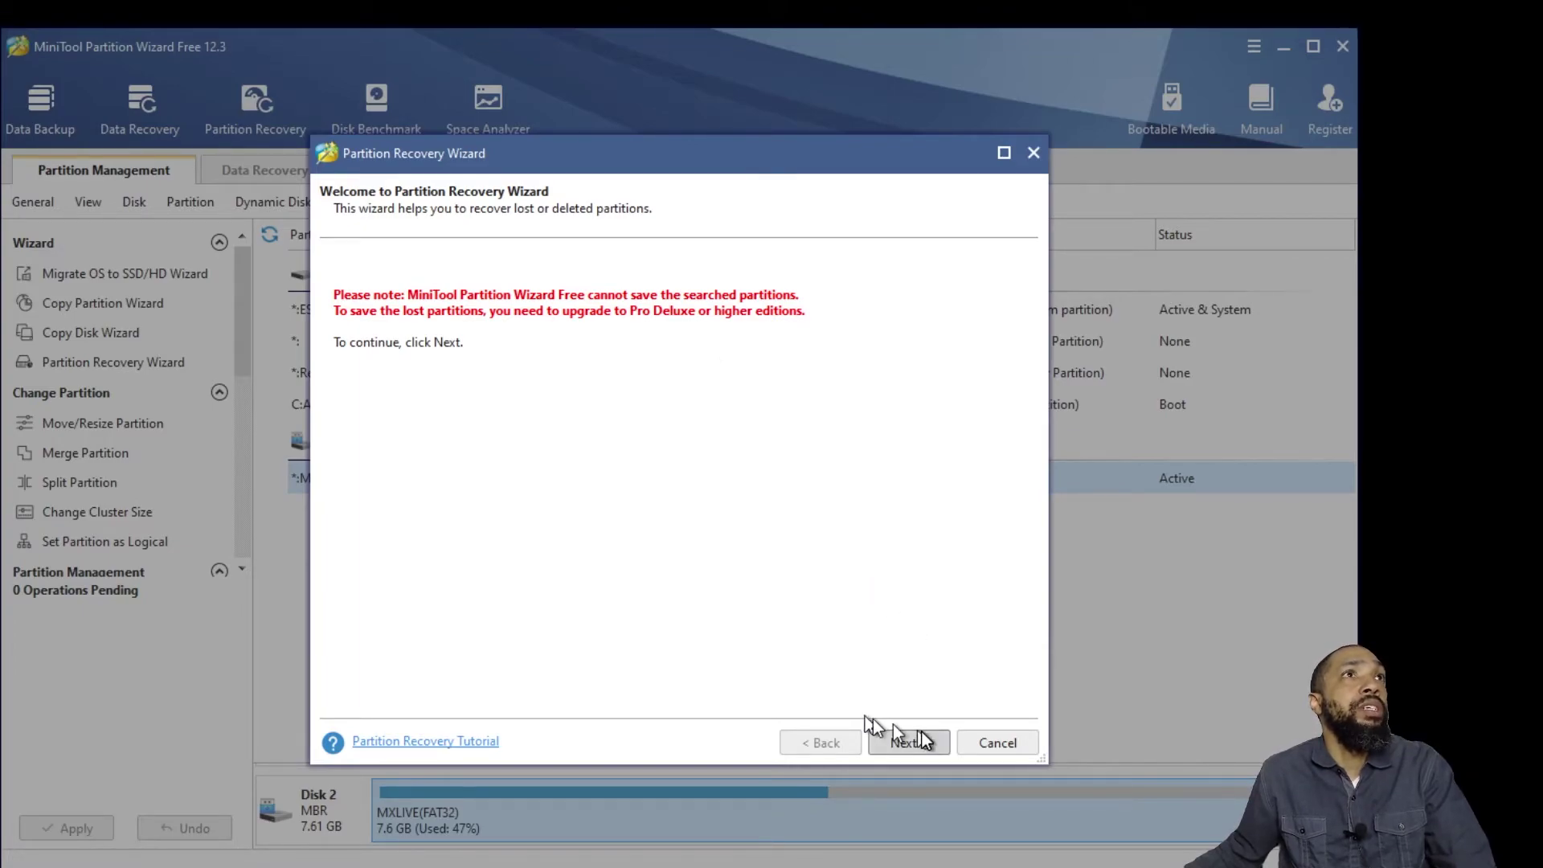
left_click(992, 746)
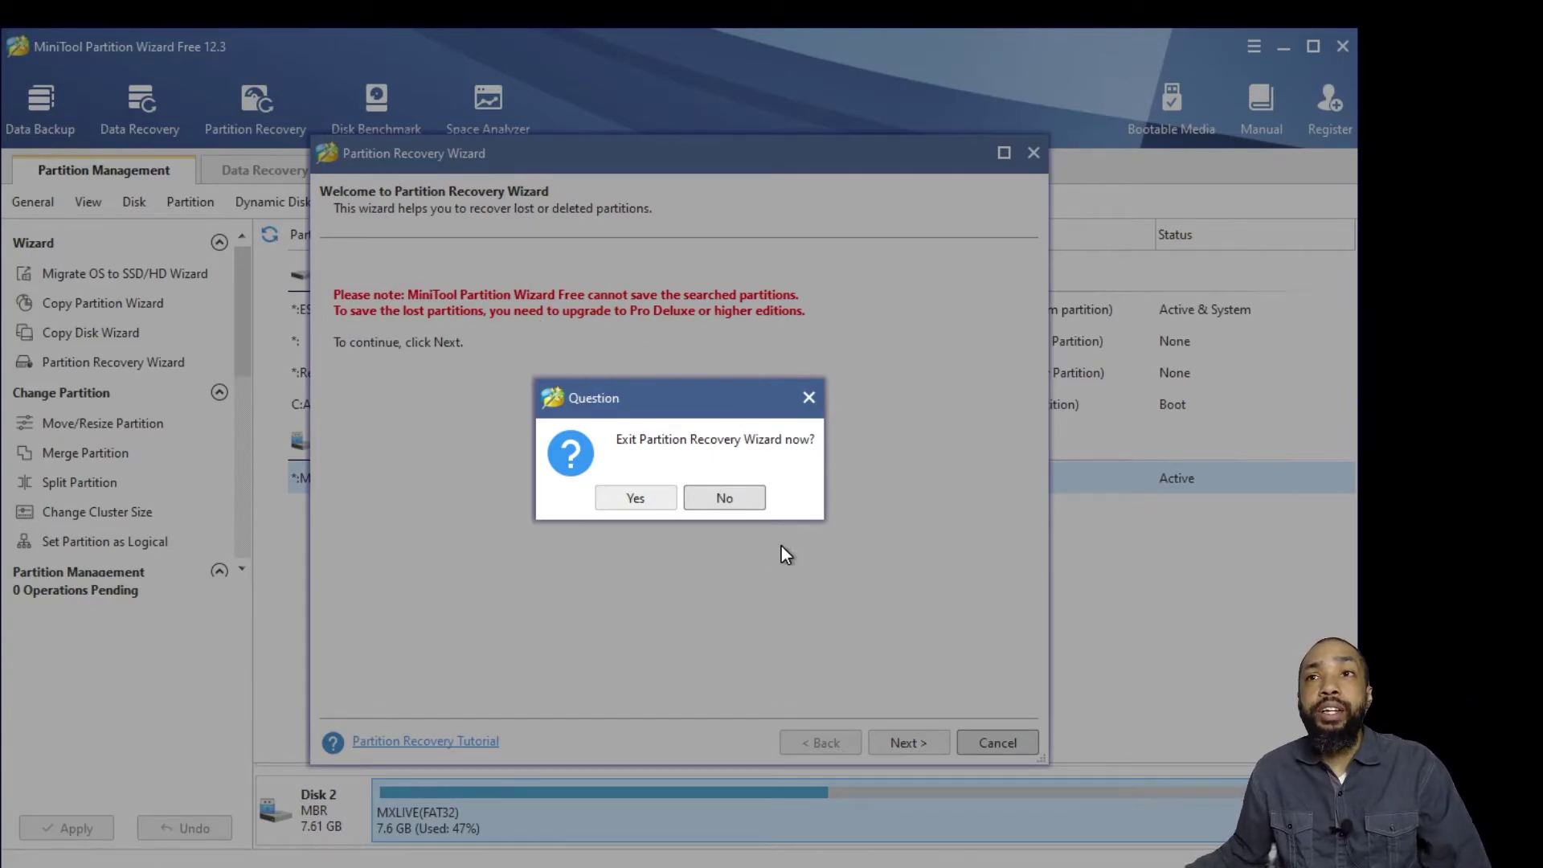
left_click(755, 506)
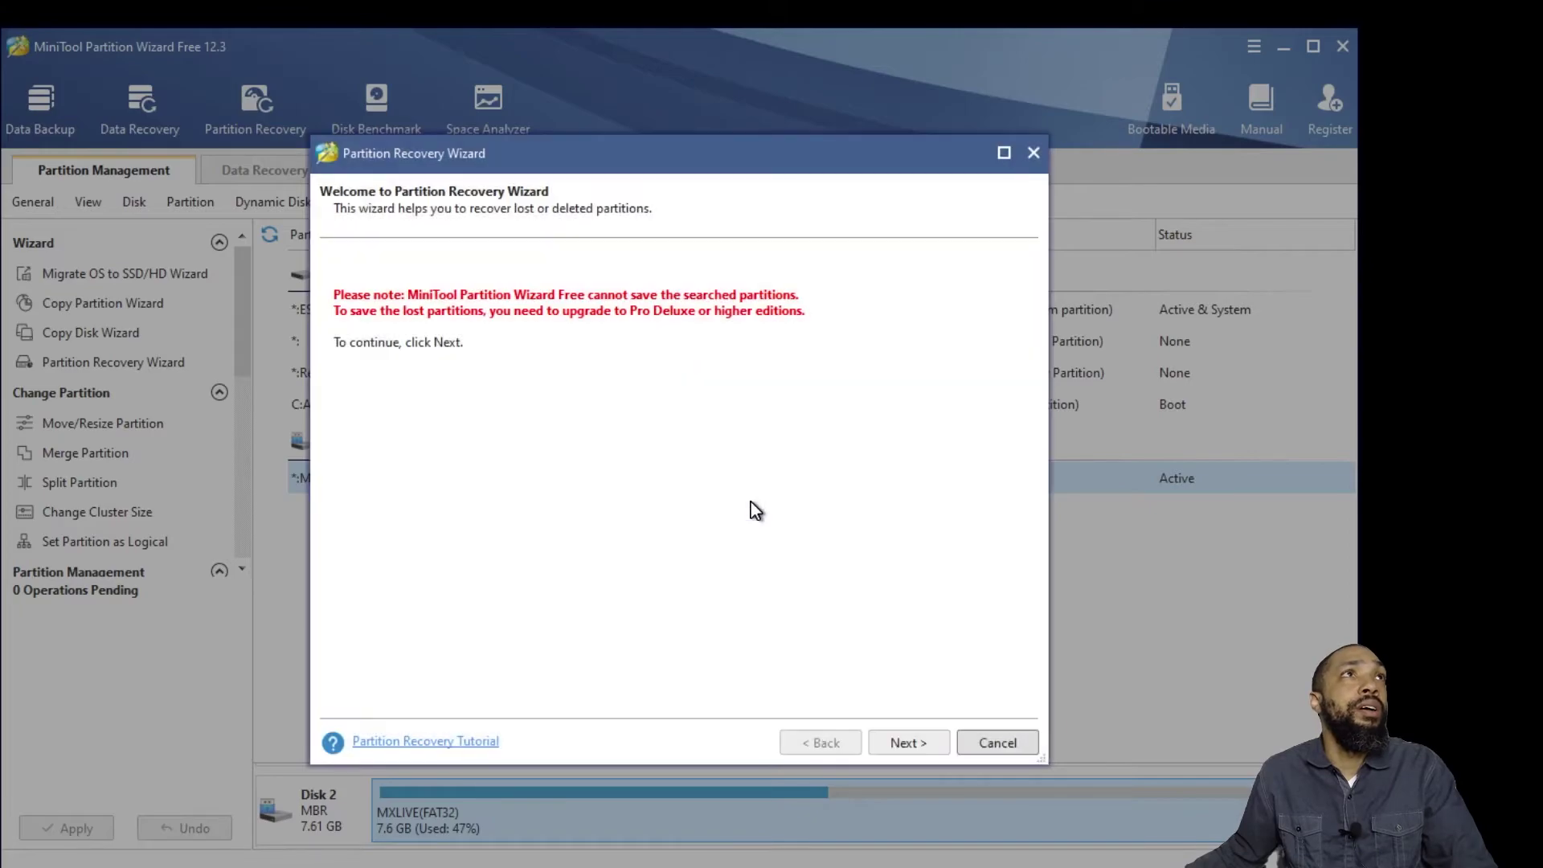
left_click(1023, 740)
Step: Confirm exiting the recovery wizard and benchmark drive C with default Disk Benchmark settings
left_click(651, 499)
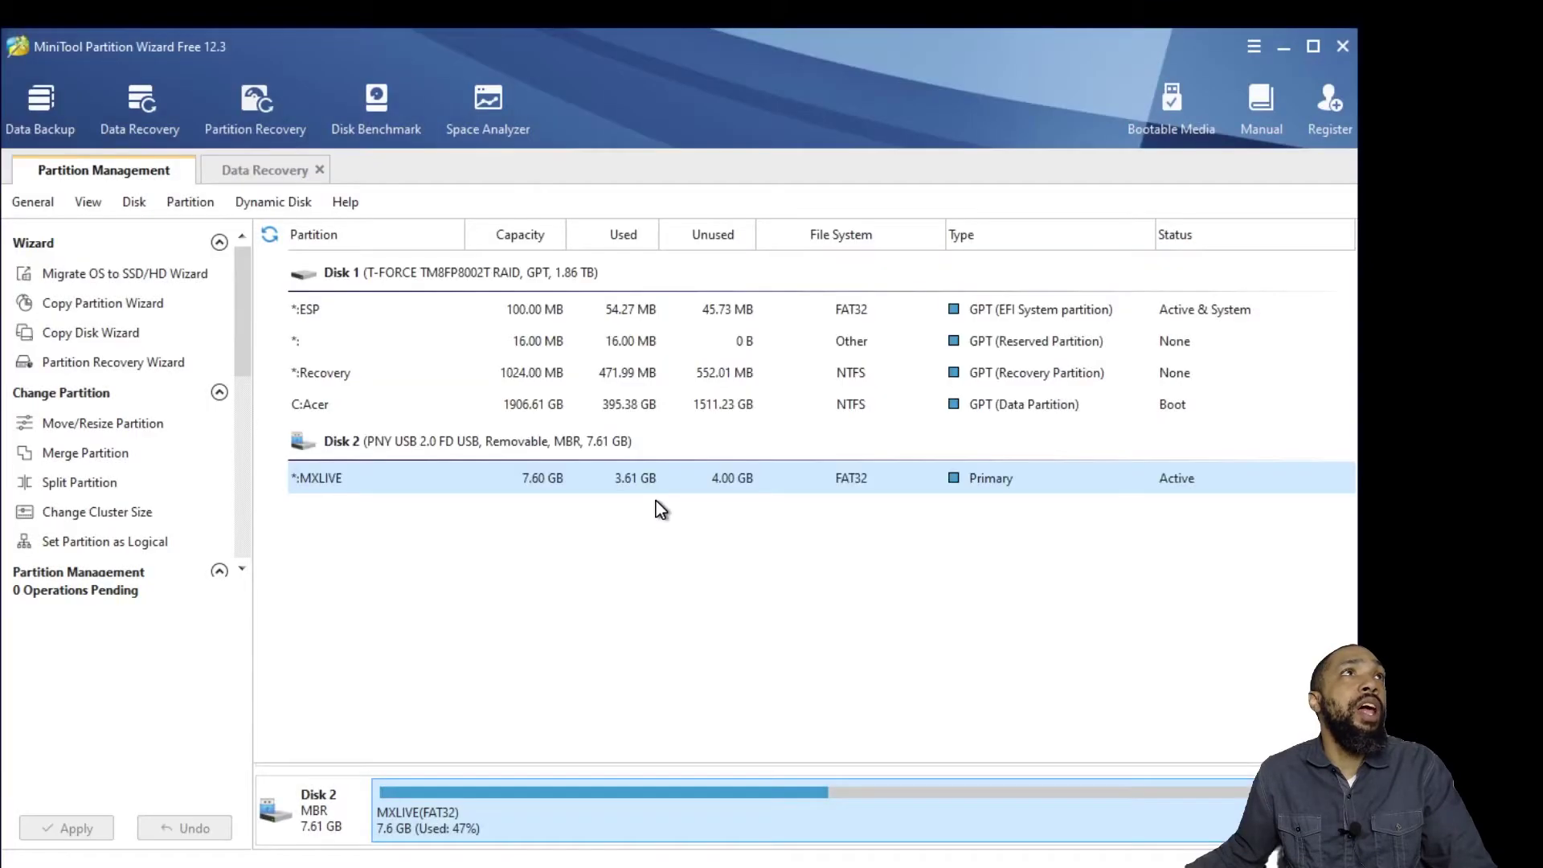
left_click(390, 123)
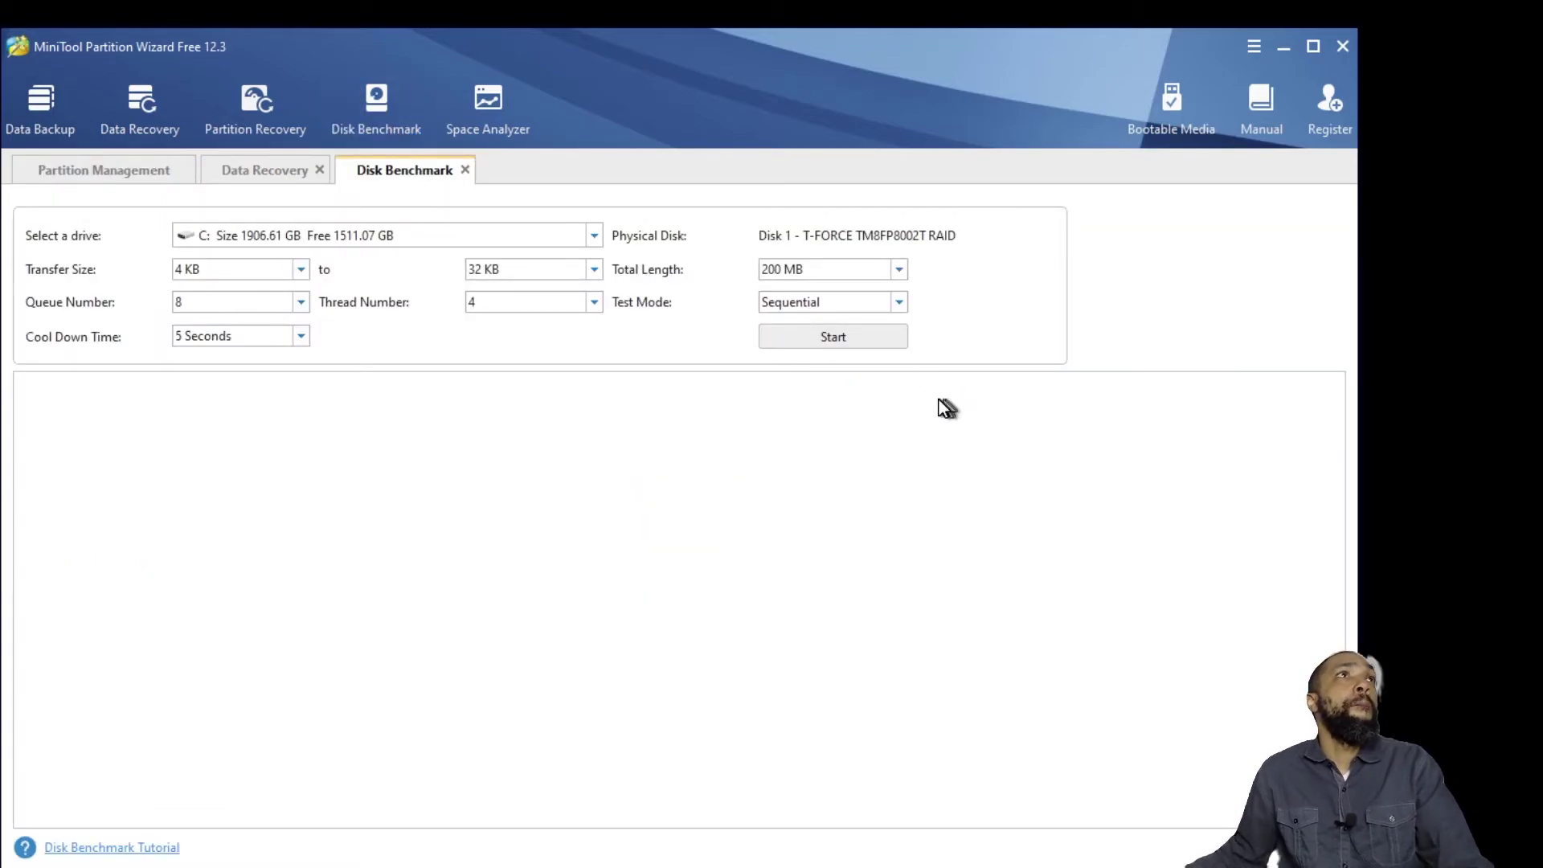
left_click(845, 336)
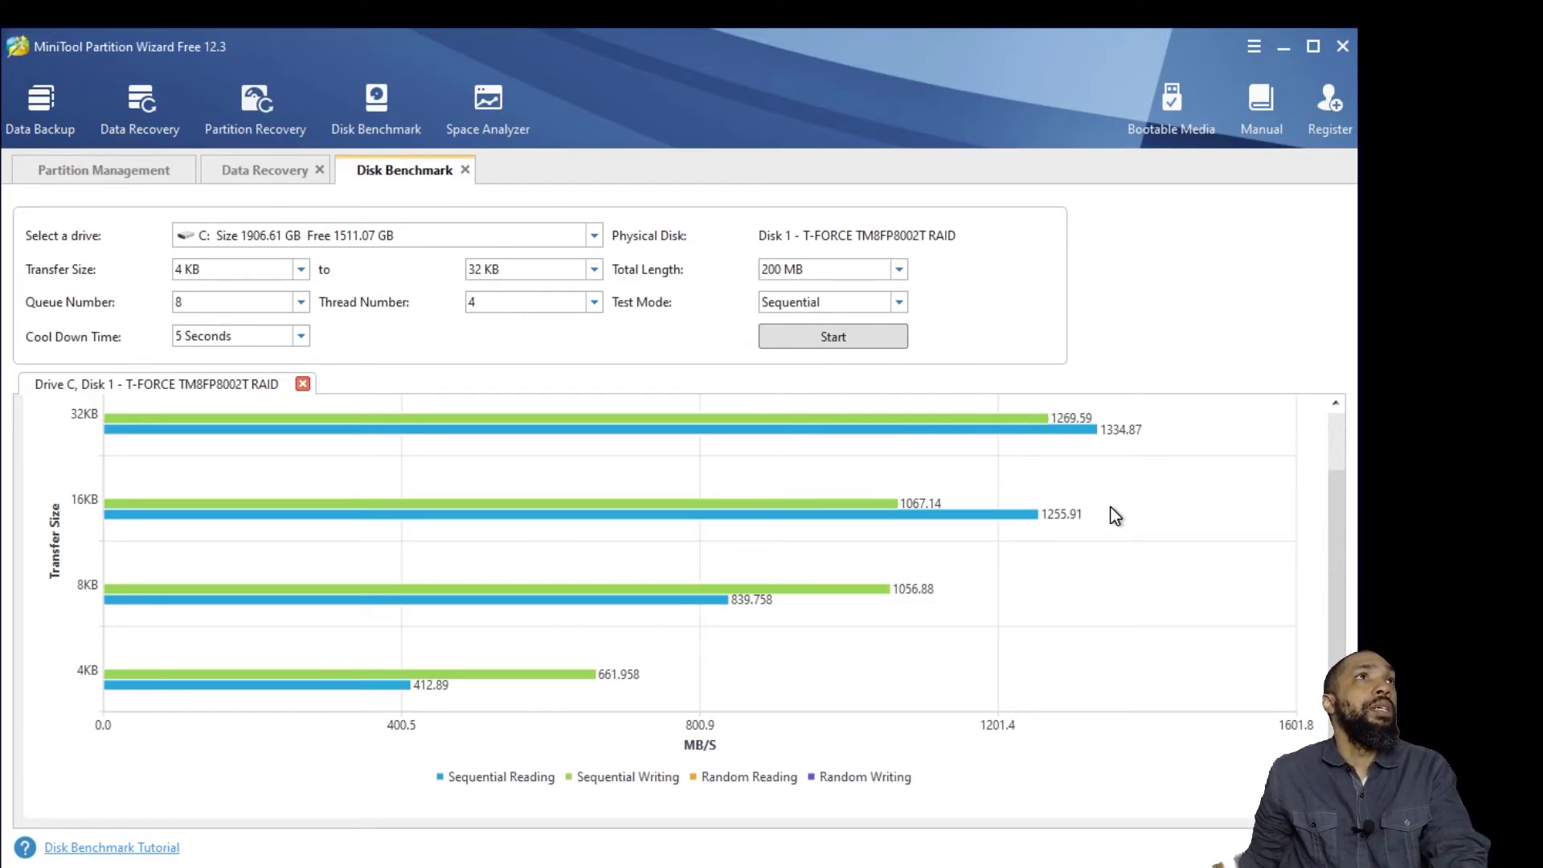
scroll(854, 521, "up", 1)
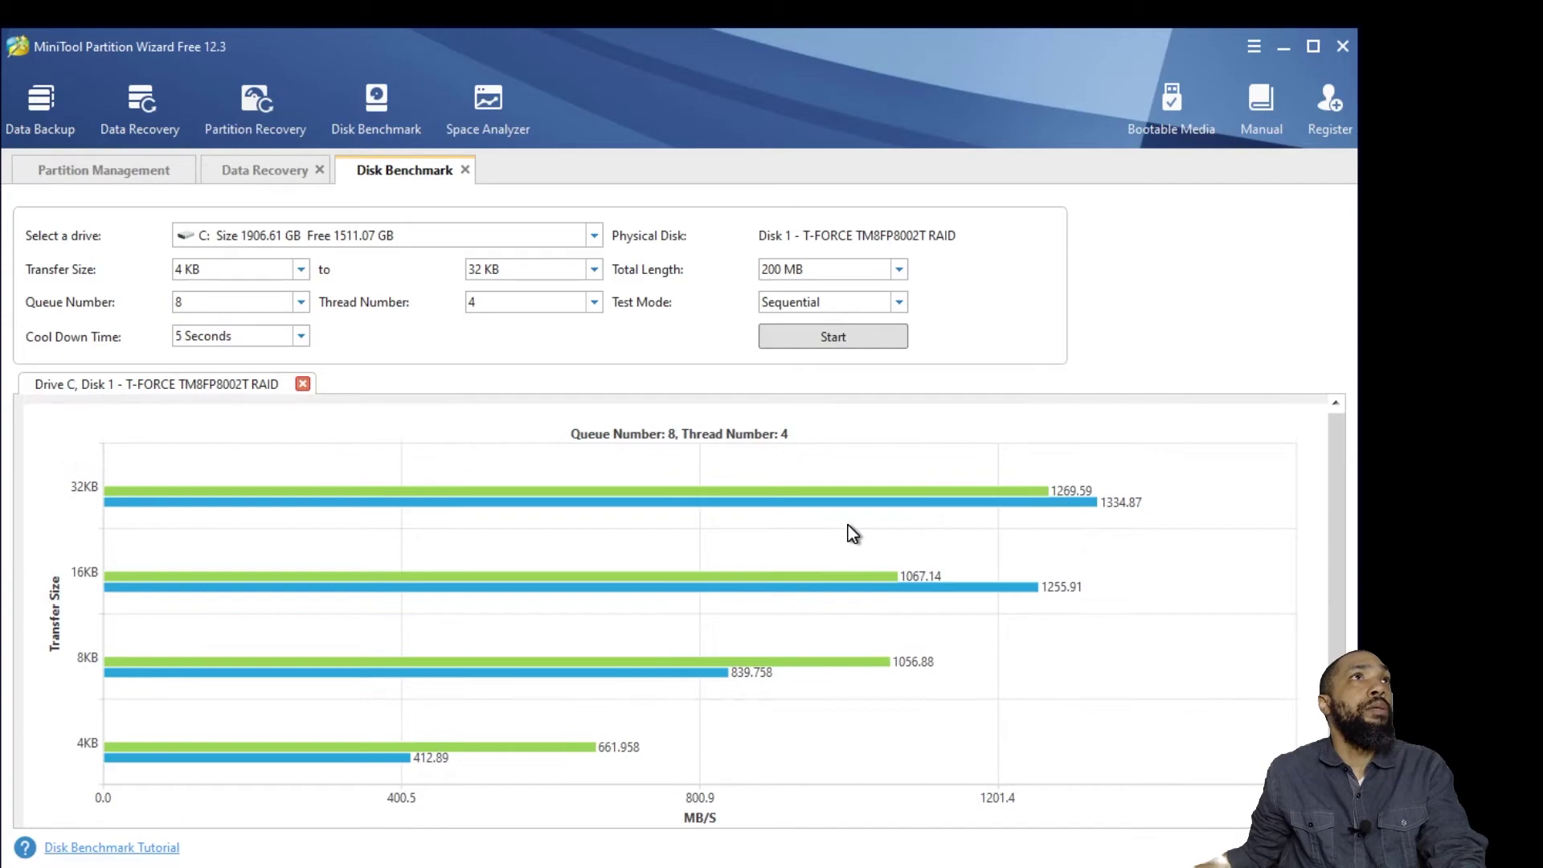
scroll(849, 526, "down", 1)
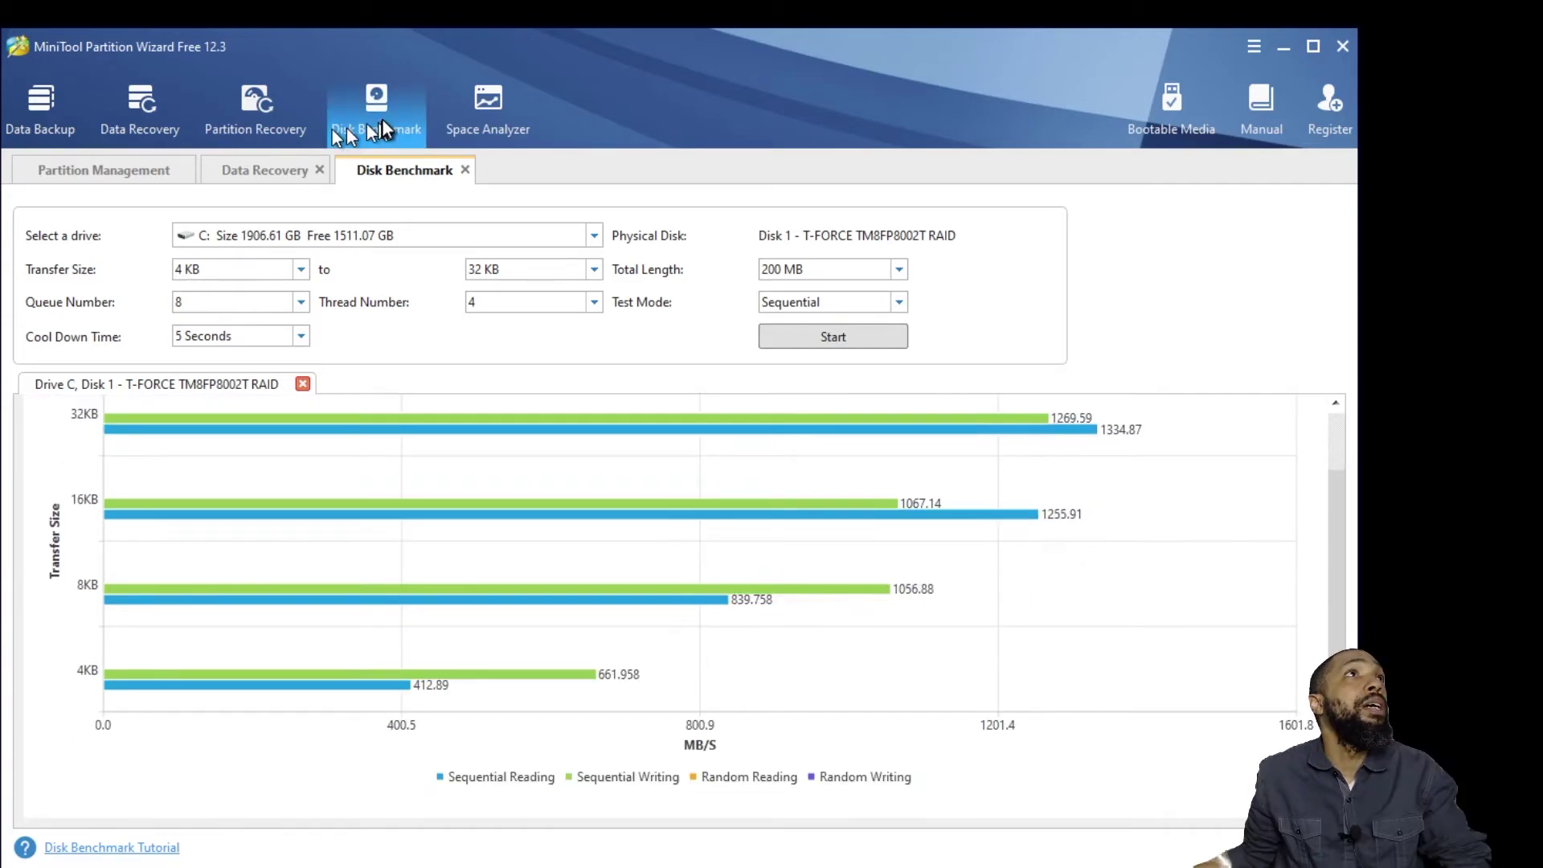
Step: Scan [C:] Acer in Space Analyzer and scroll through the resulting folder sizes
left_click(487, 129)
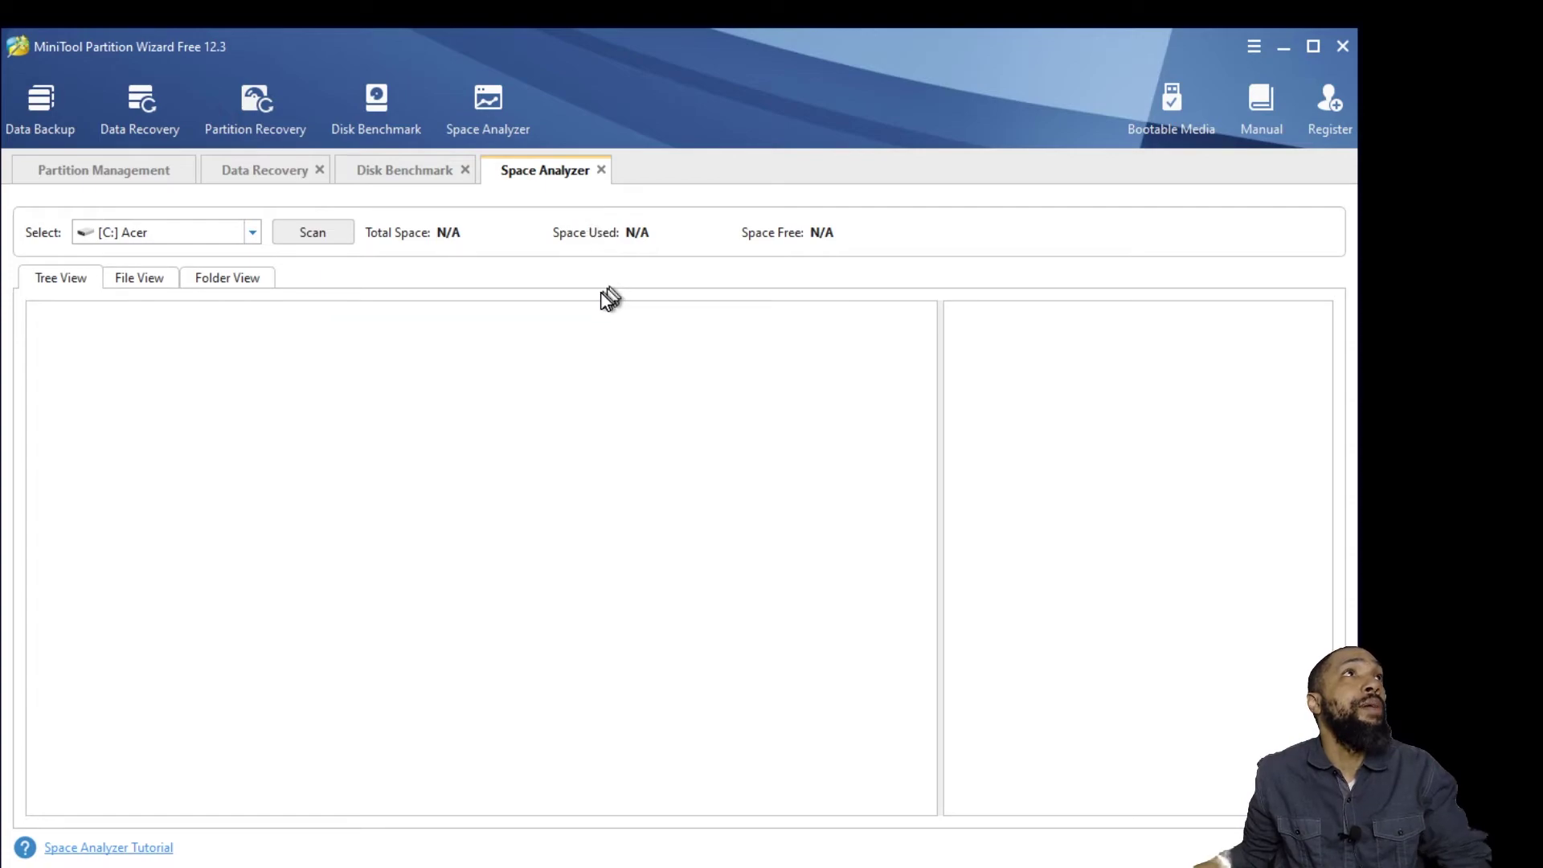
left_click(291, 235)
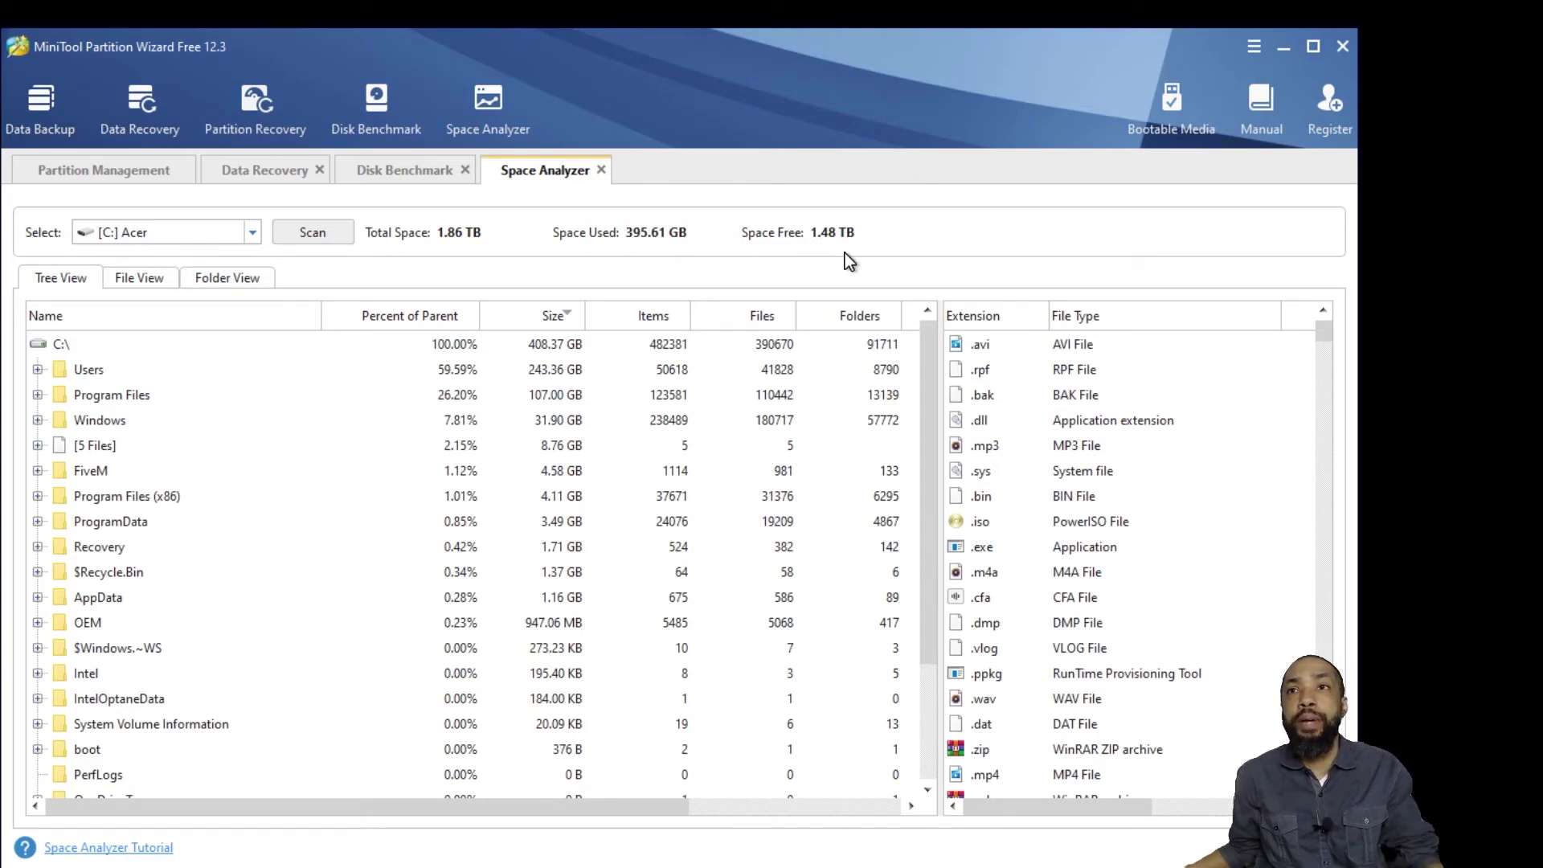
scroll(302, 514, "down", 2)
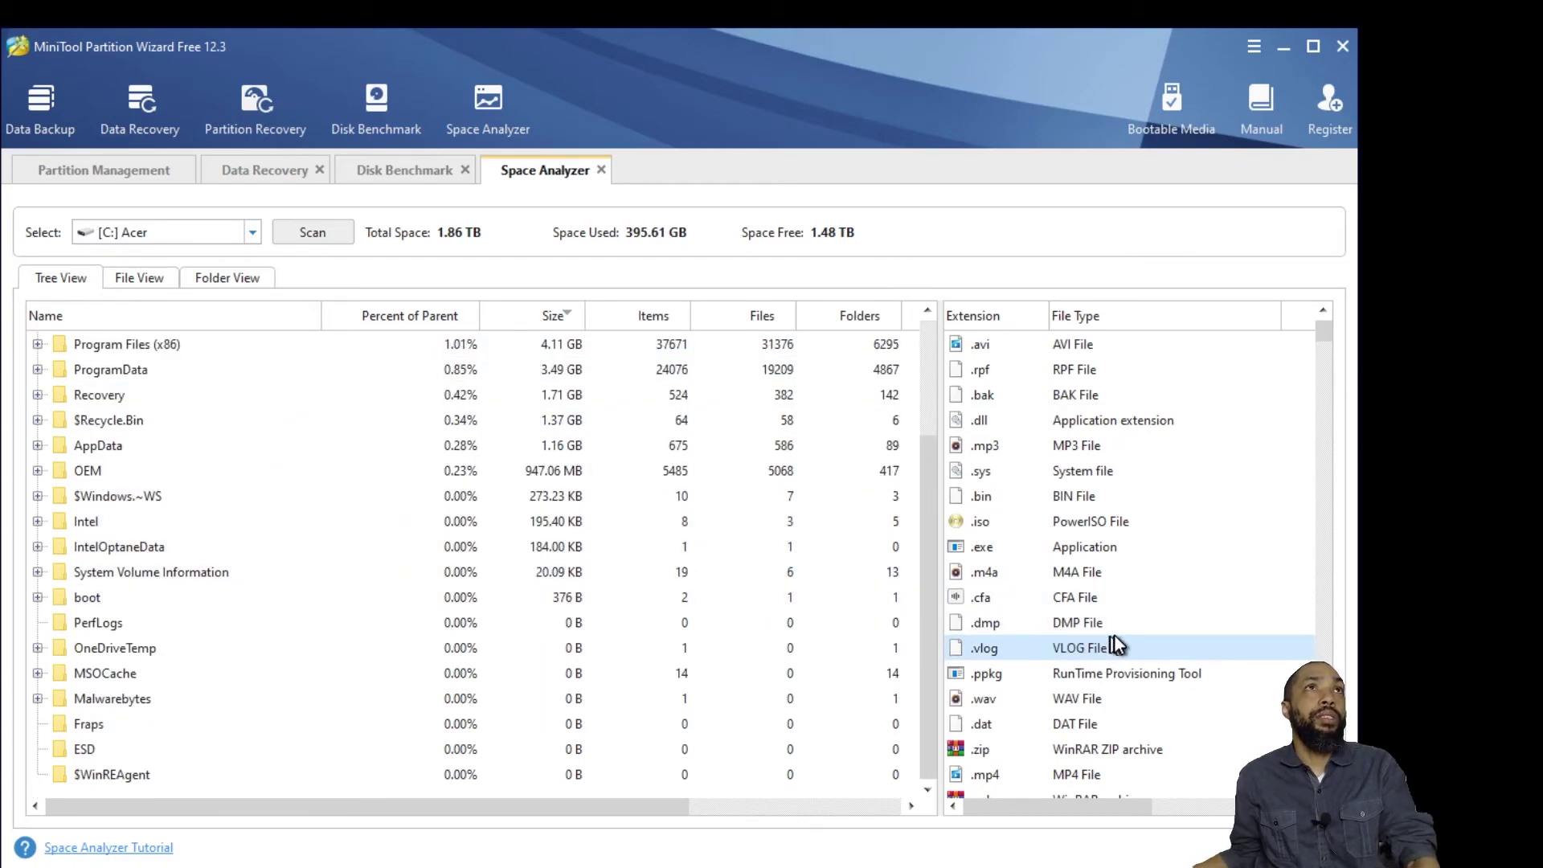
scroll(1027, 393, "down", 20)
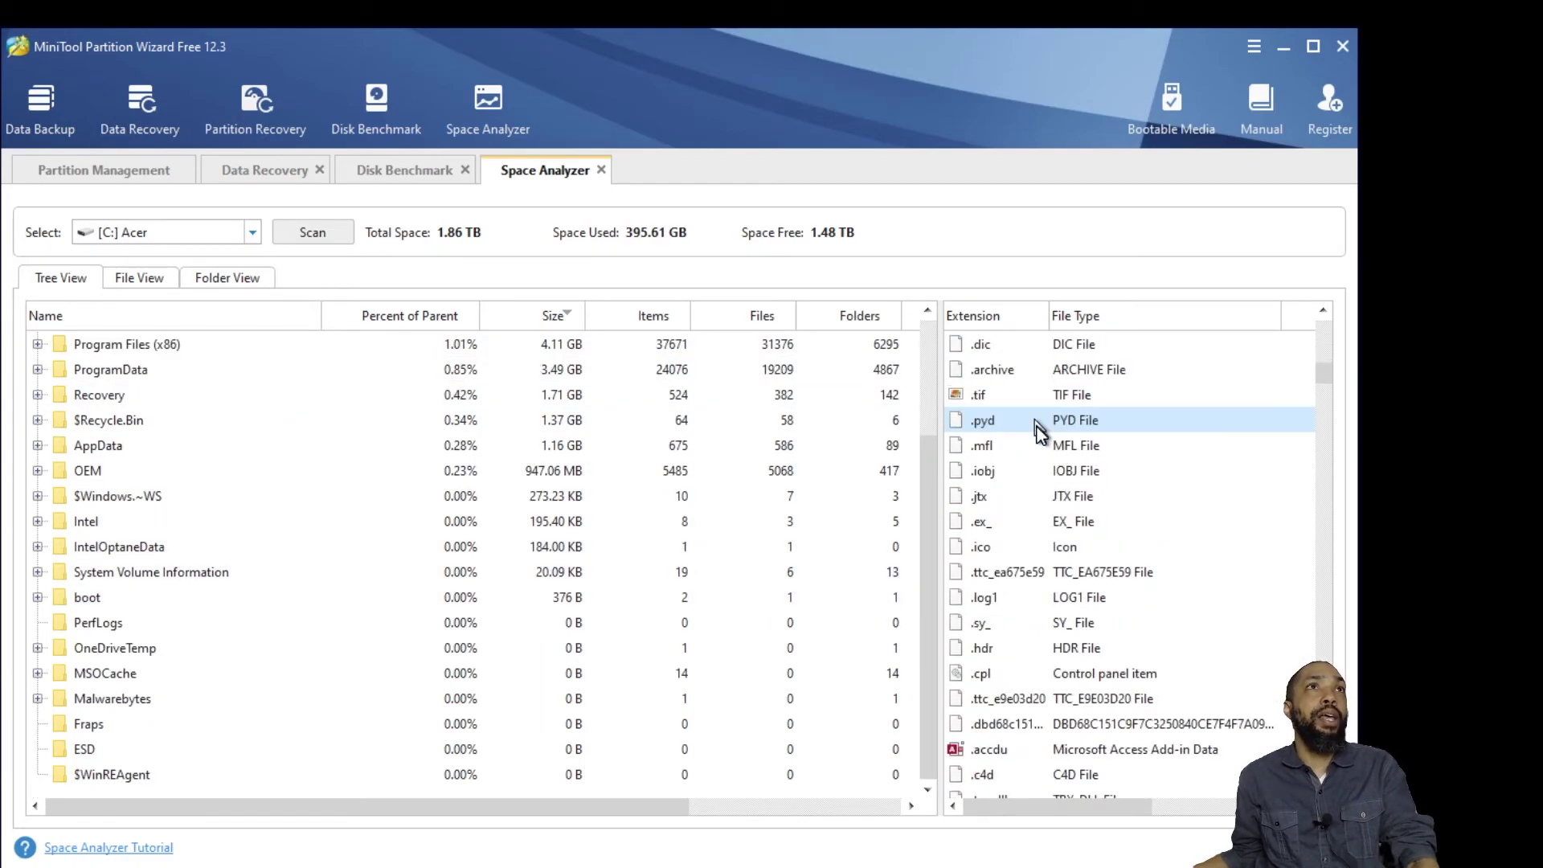
scroll(1044, 450, "down", 10)
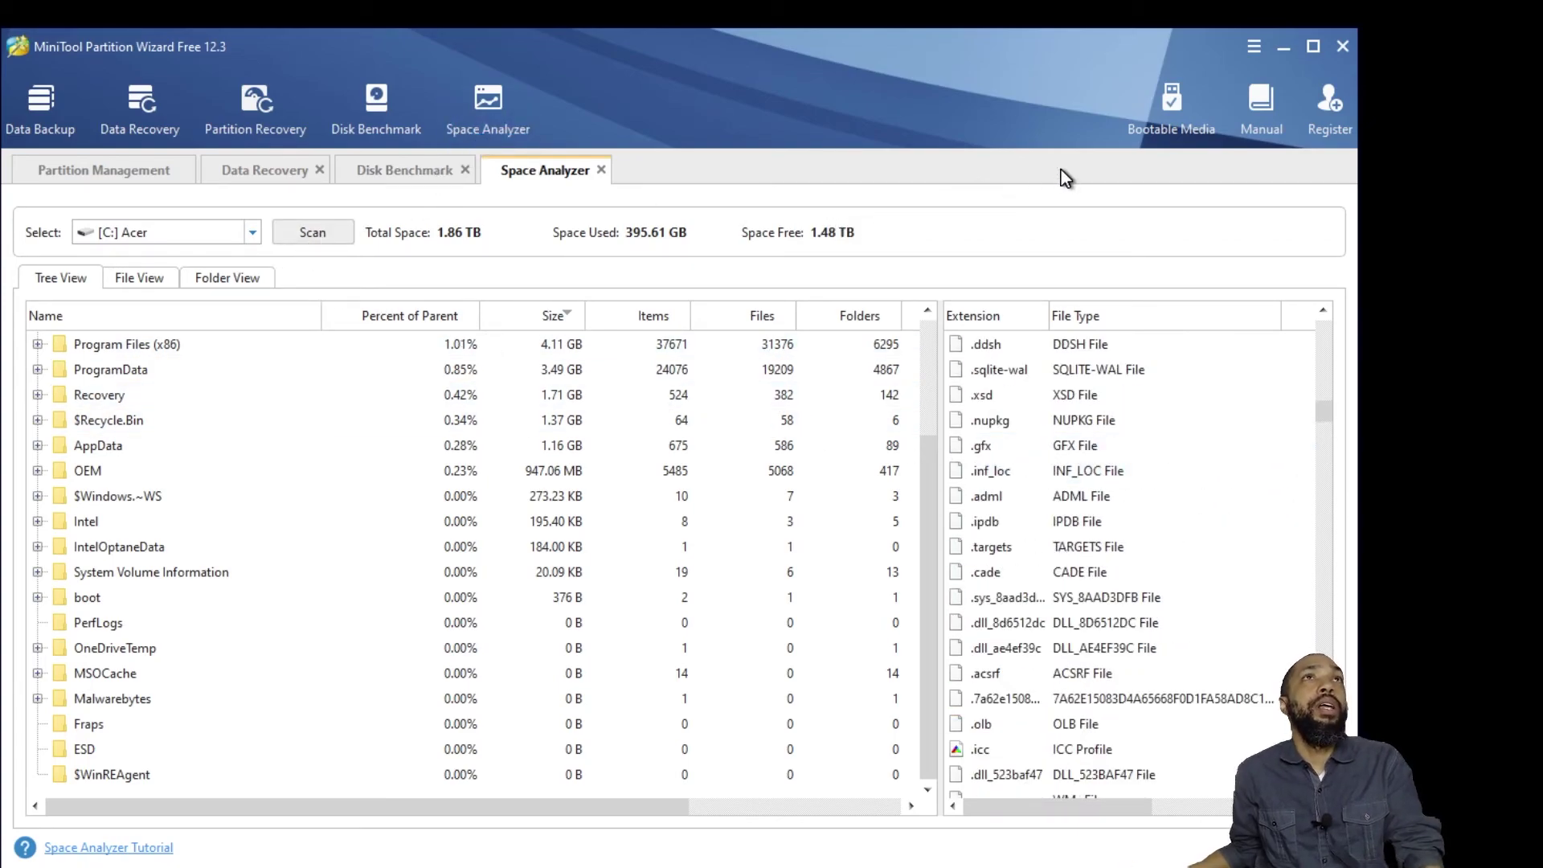
left_click(1161, 121)
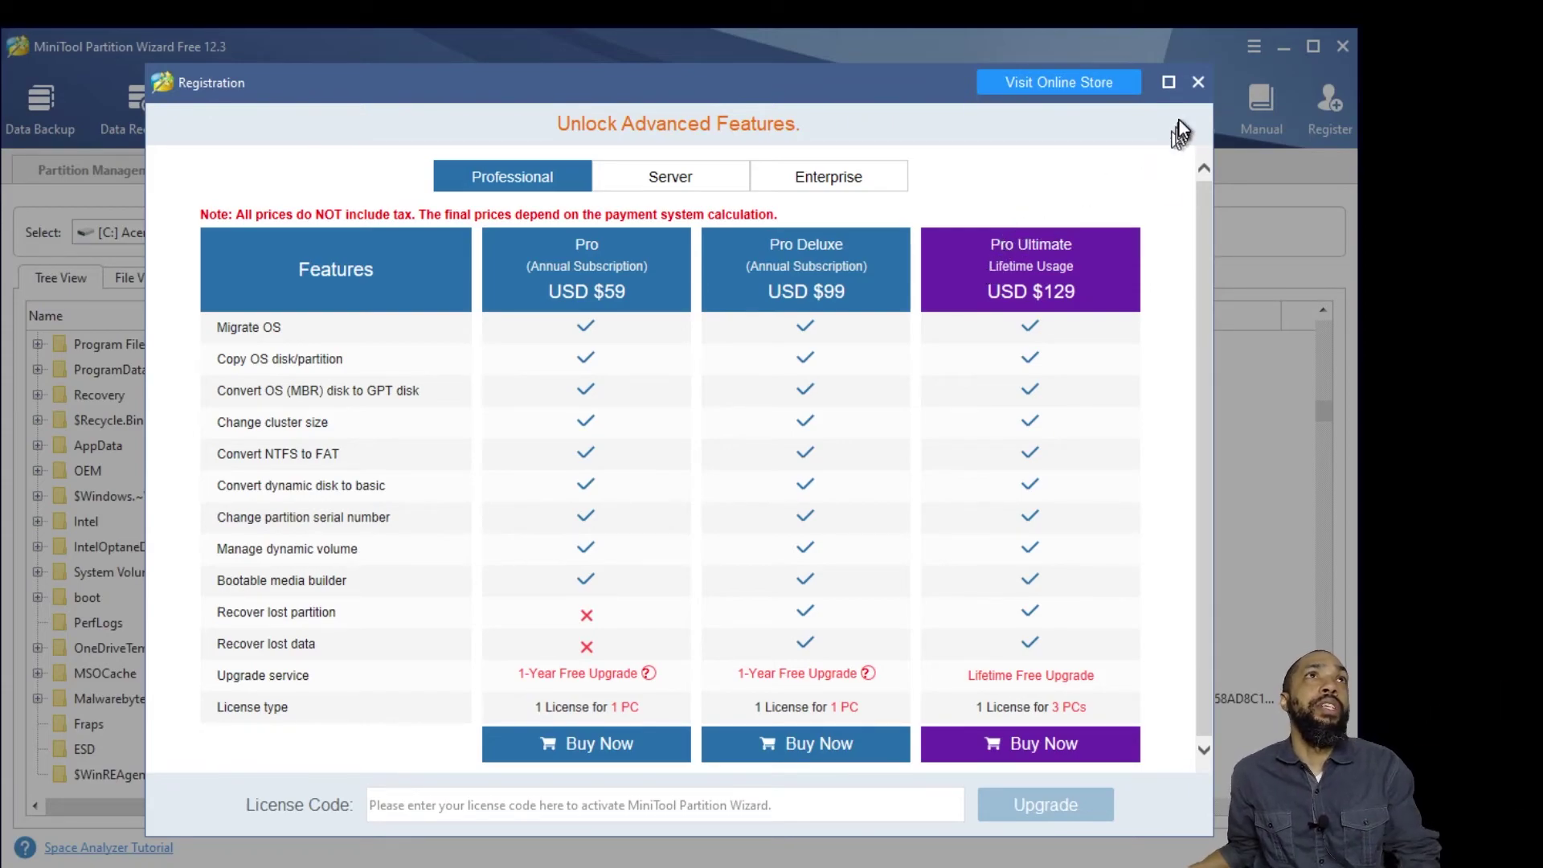
left_click(1197, 80)
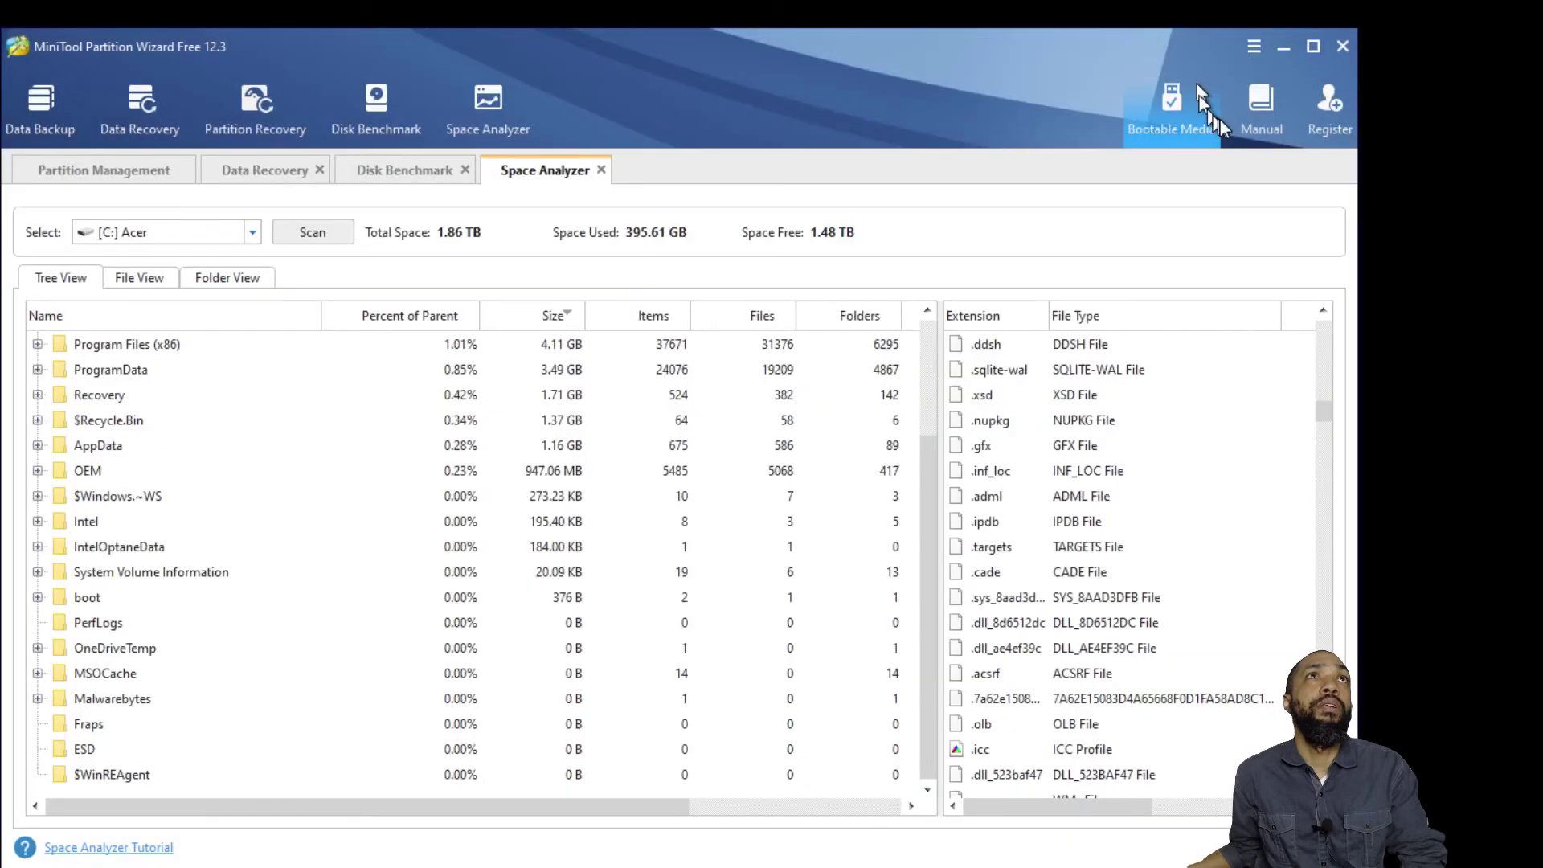
Step: Open the online User Manual in Chrome, reposition the window, and browse its disk, partition and volume function lists
left_click(1248, 125)
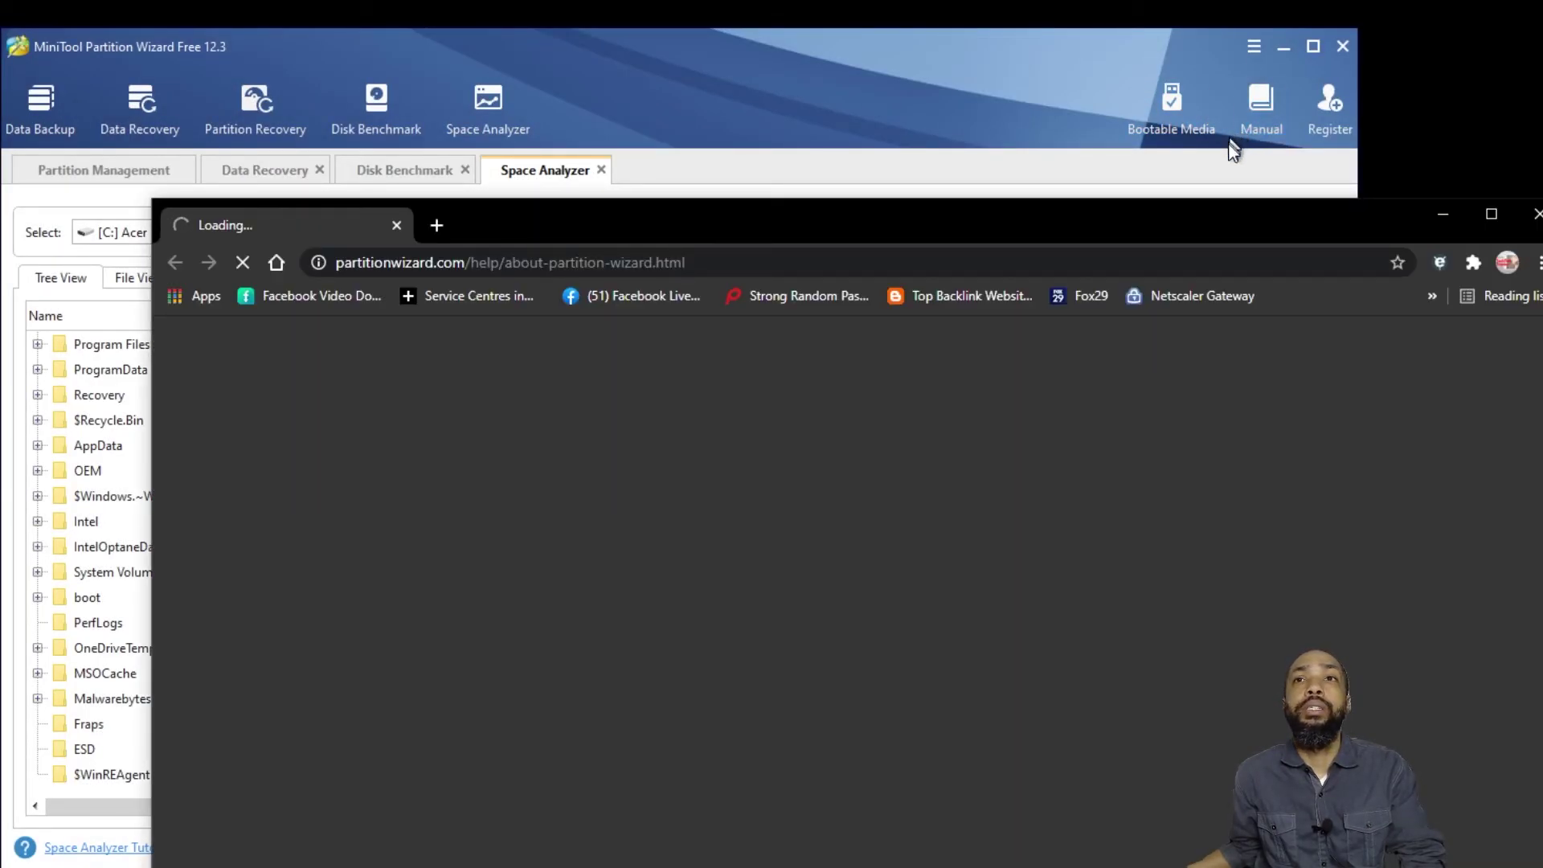
scroll(830, 555, "down", 8)
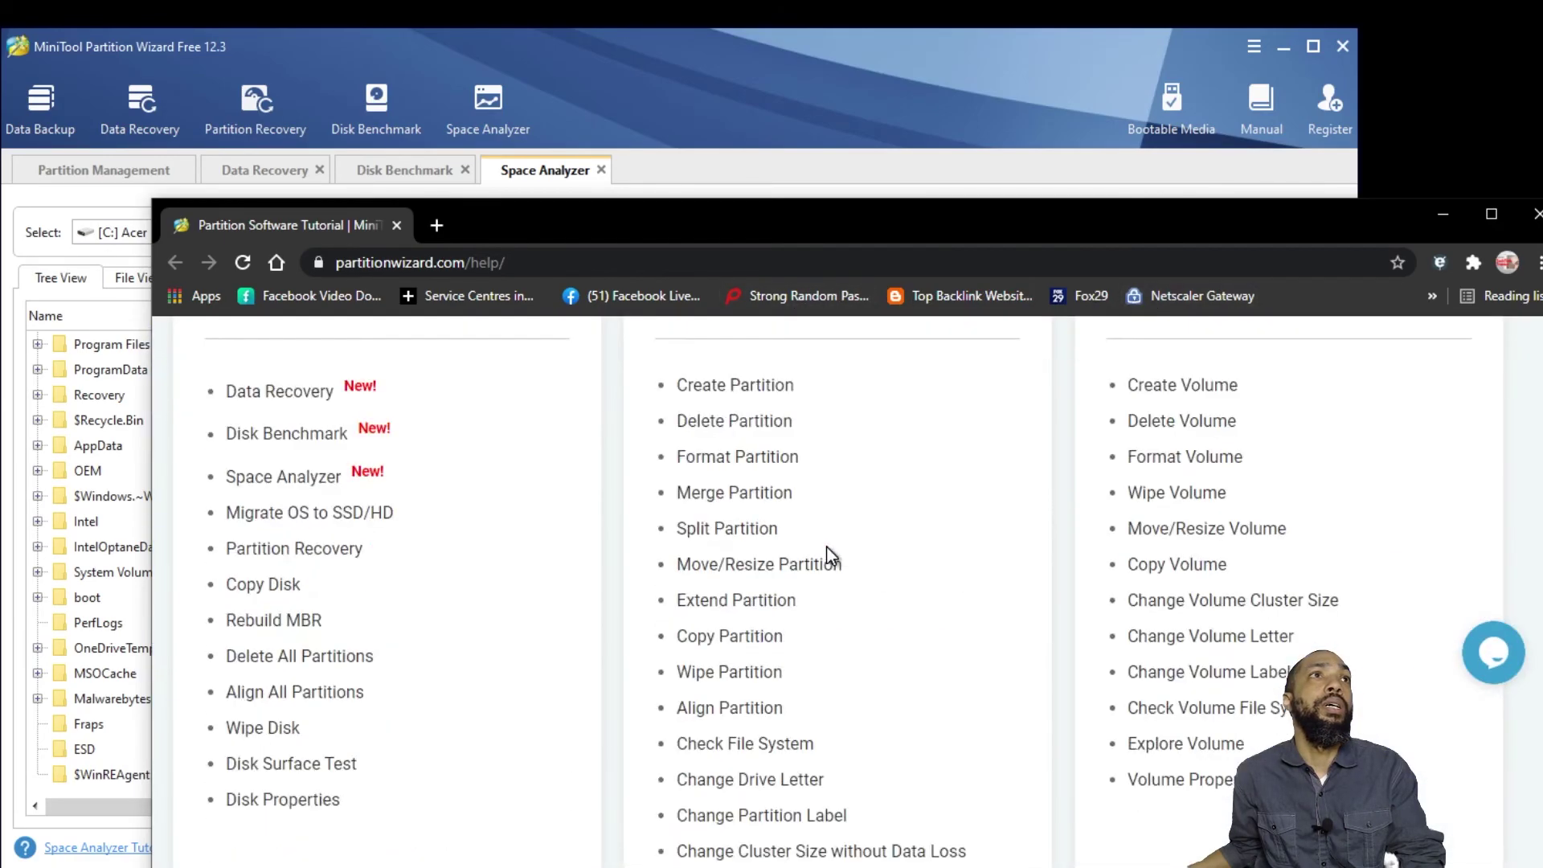
scroll(829, 554, "up", 6)
scroll(829, 555, "down", 20)
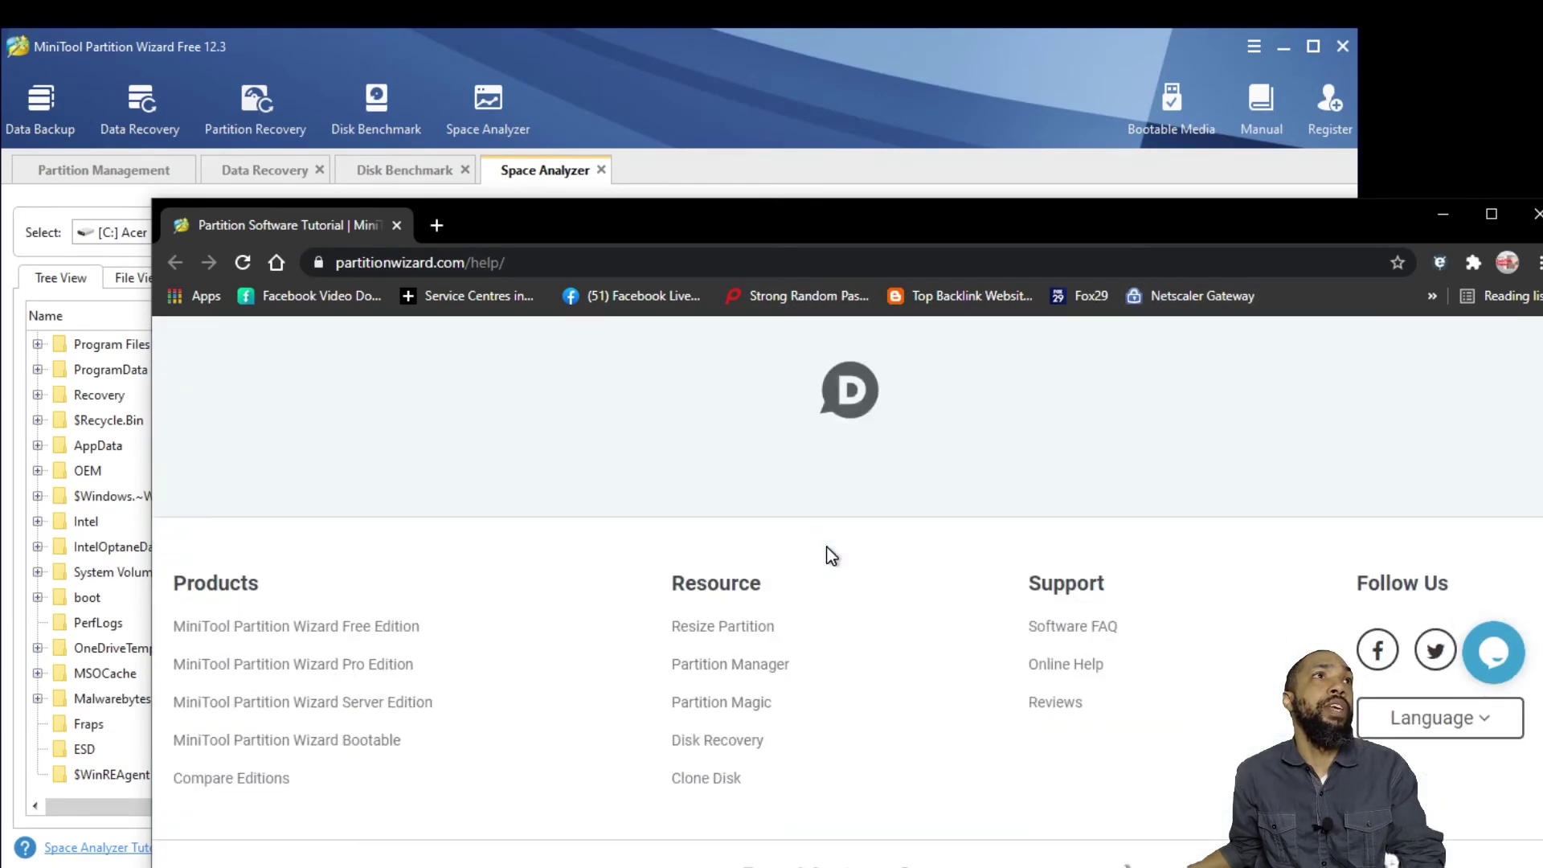
scroll(830, 554, "up", 15)
scroll(830, 555, "up", 10)
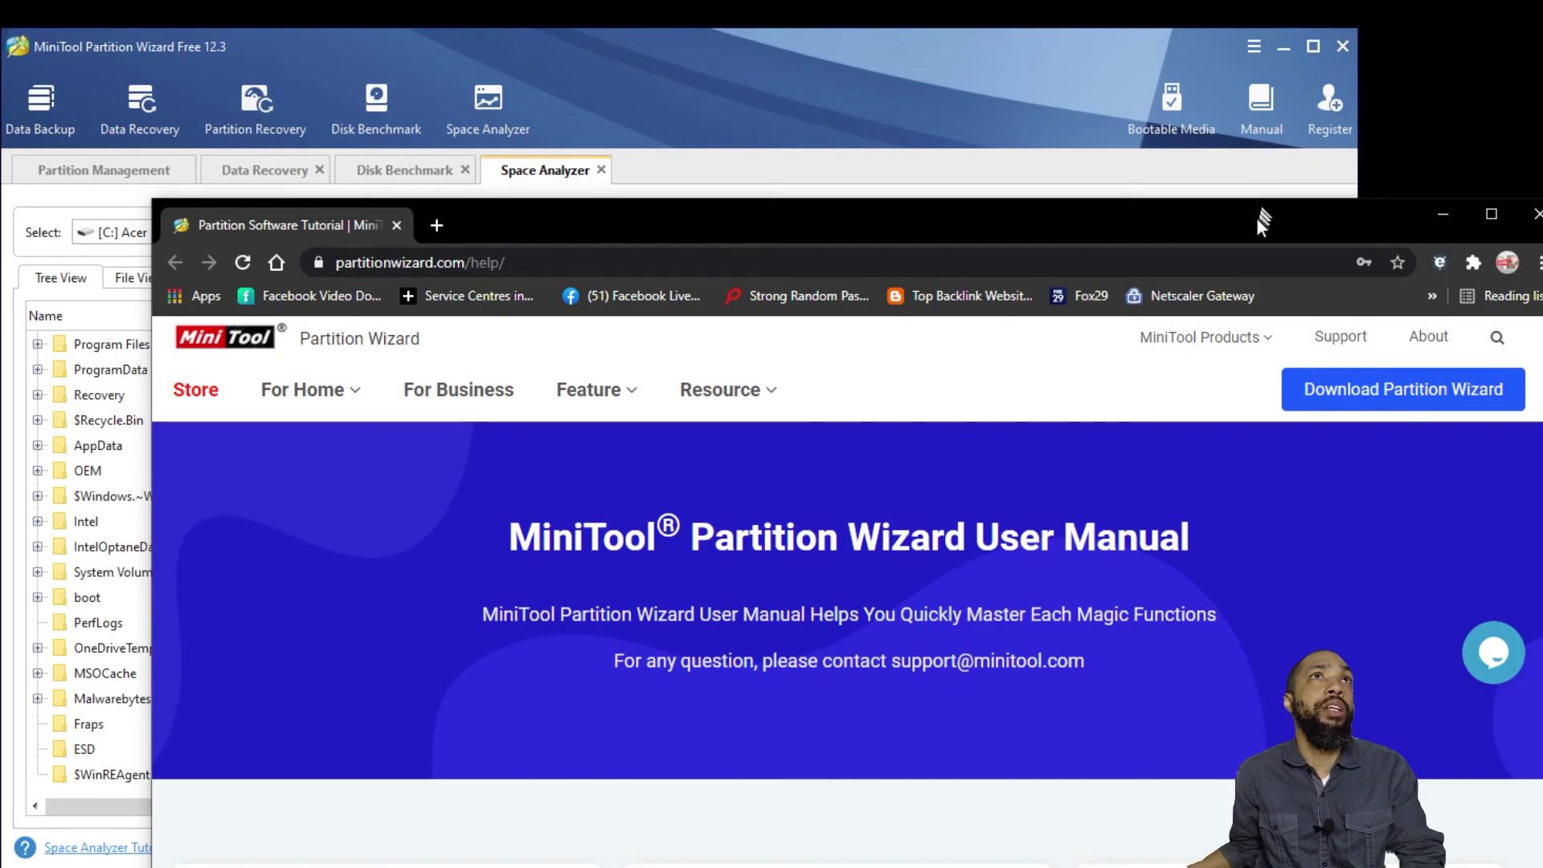
left_click_drag(1257, 217, 1099, 59)
scroll(957, 339, "down", 15)
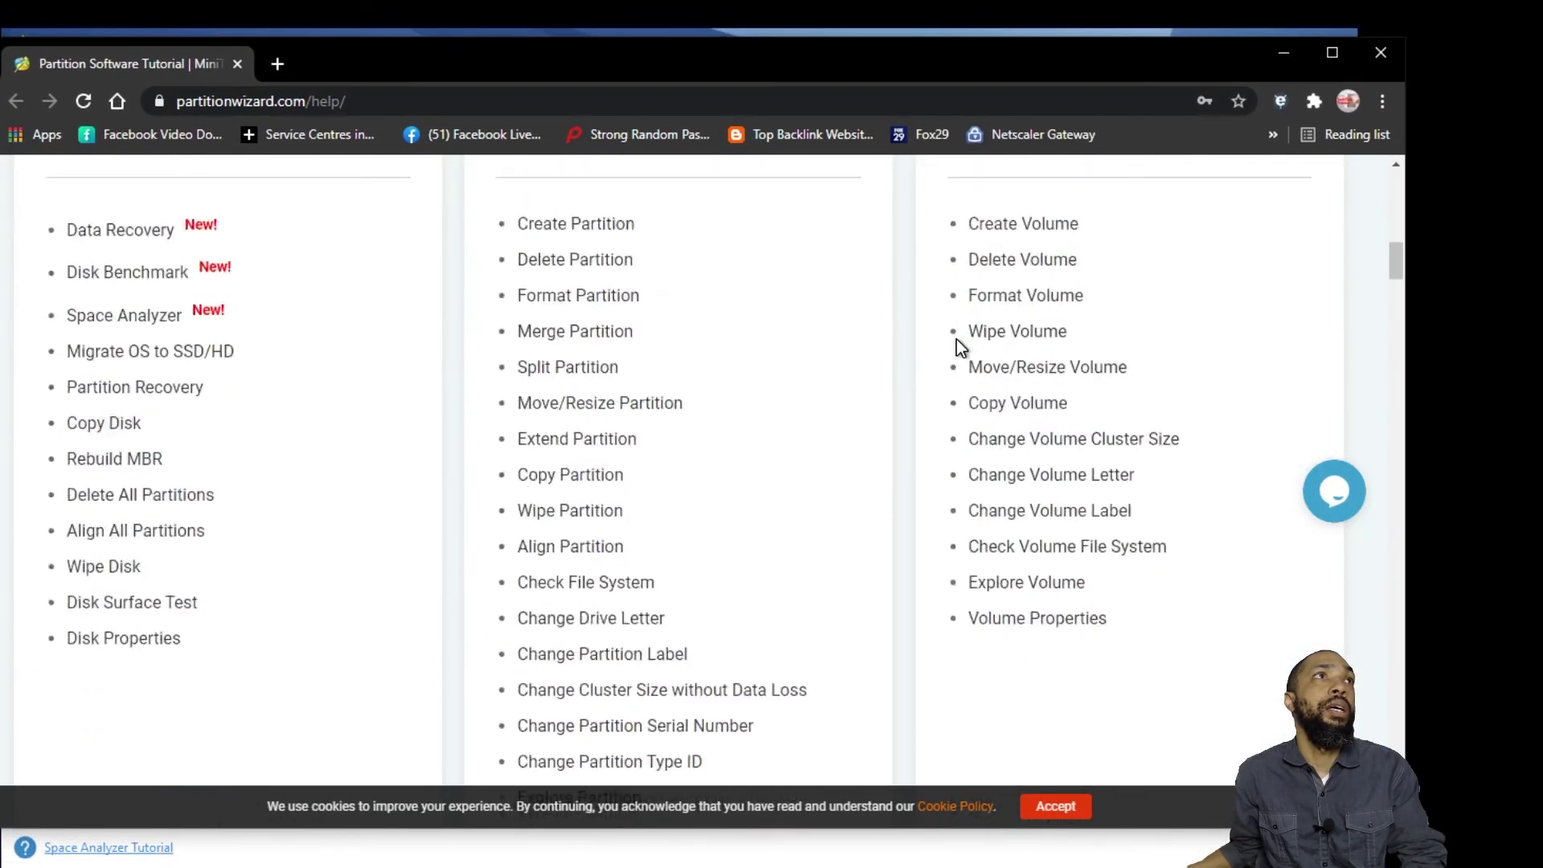
scroll(924, 370, "up", 20)
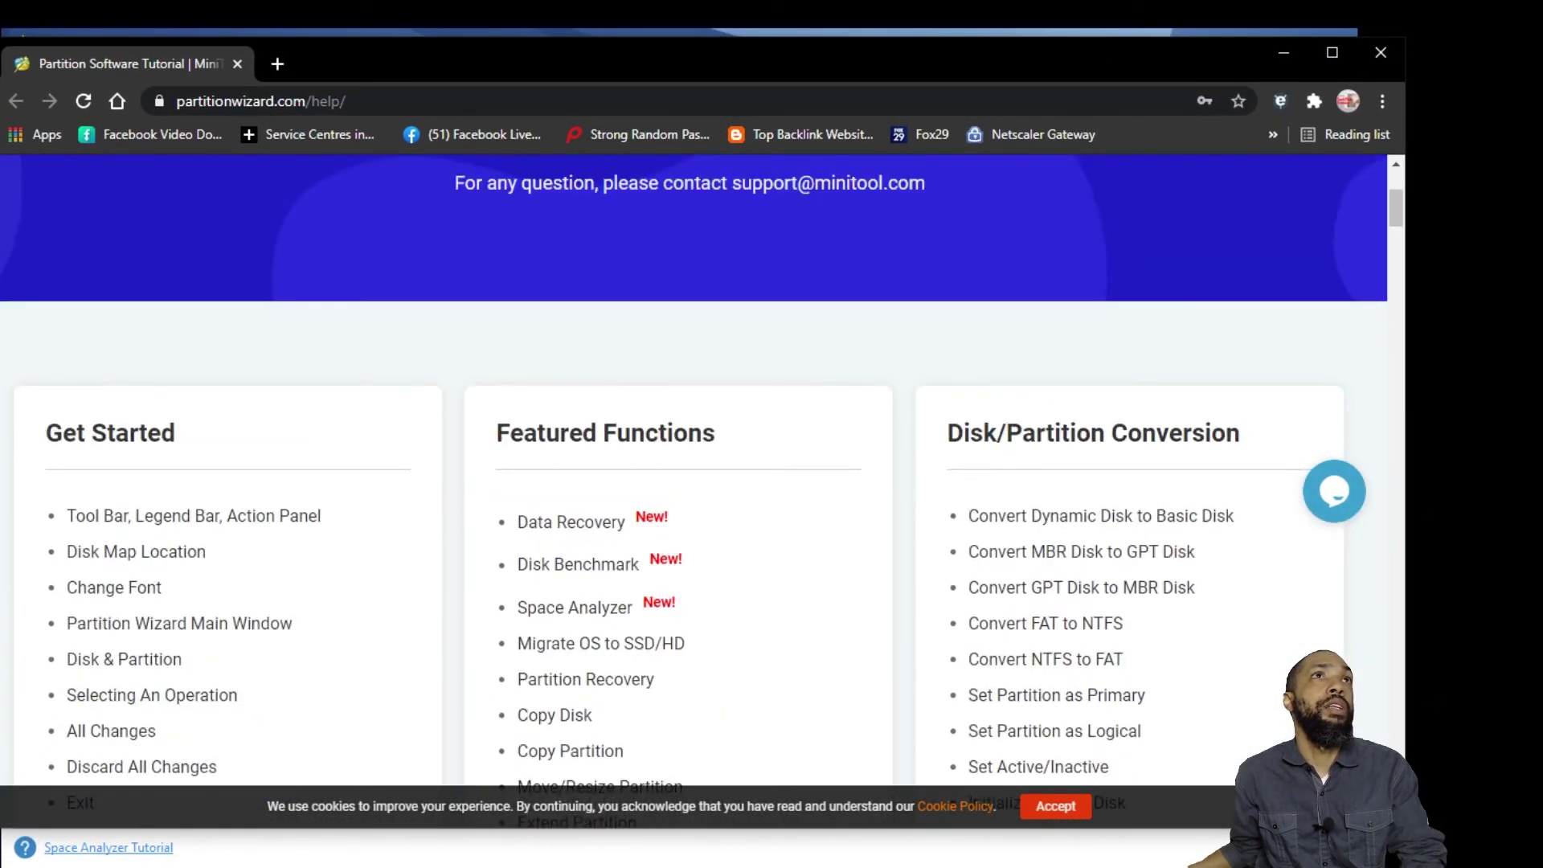
scroll(1109, 510, "down", 10)
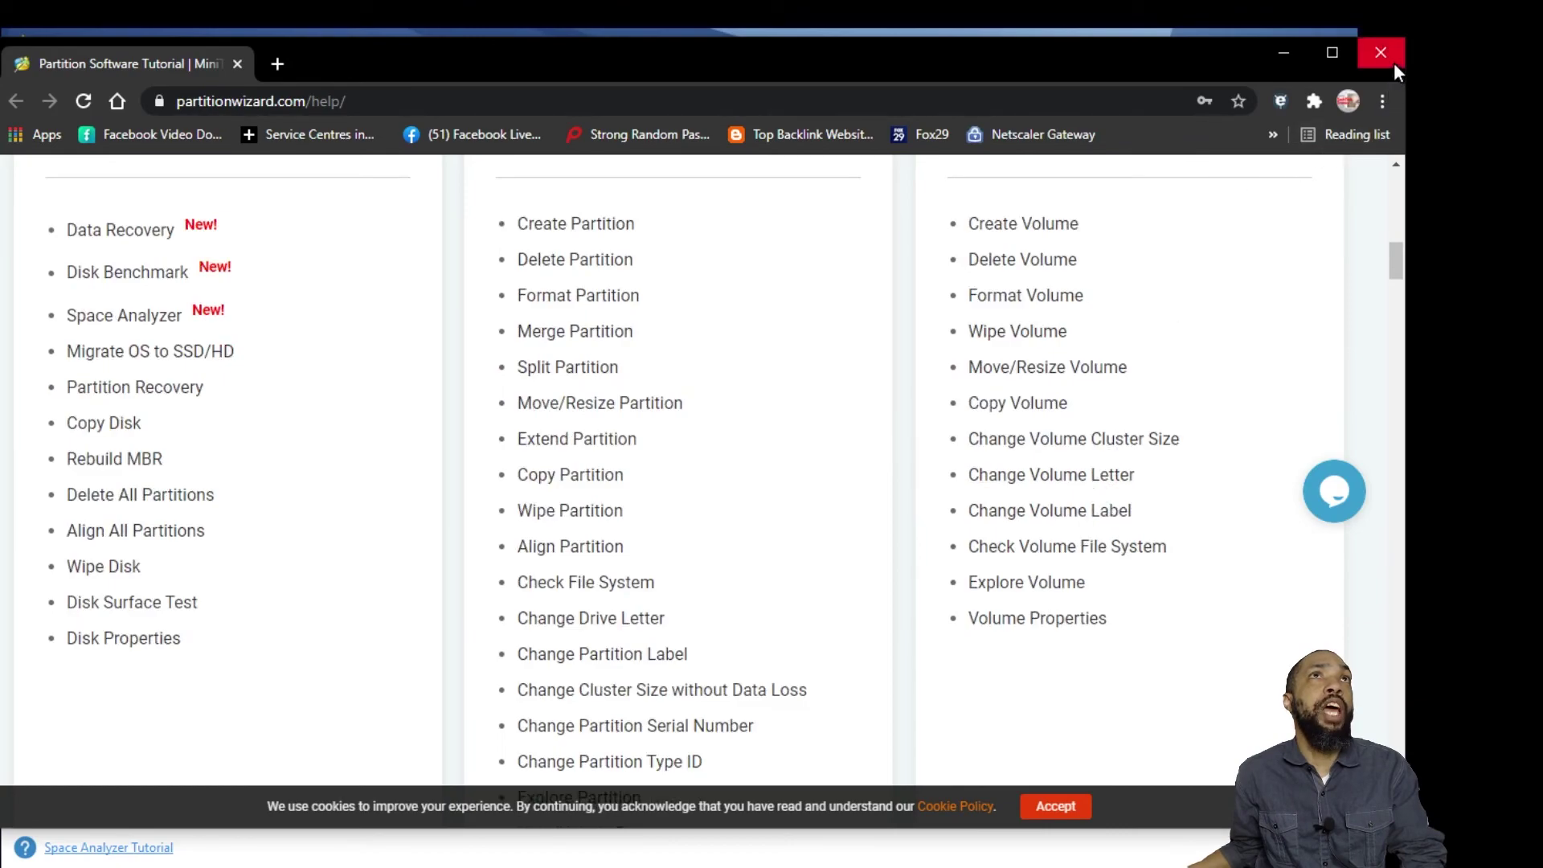
Step: Minimize the browser manual, view the Registration window, then close it to return to drive C's Space Analyzer results
left_click(1281, 56)
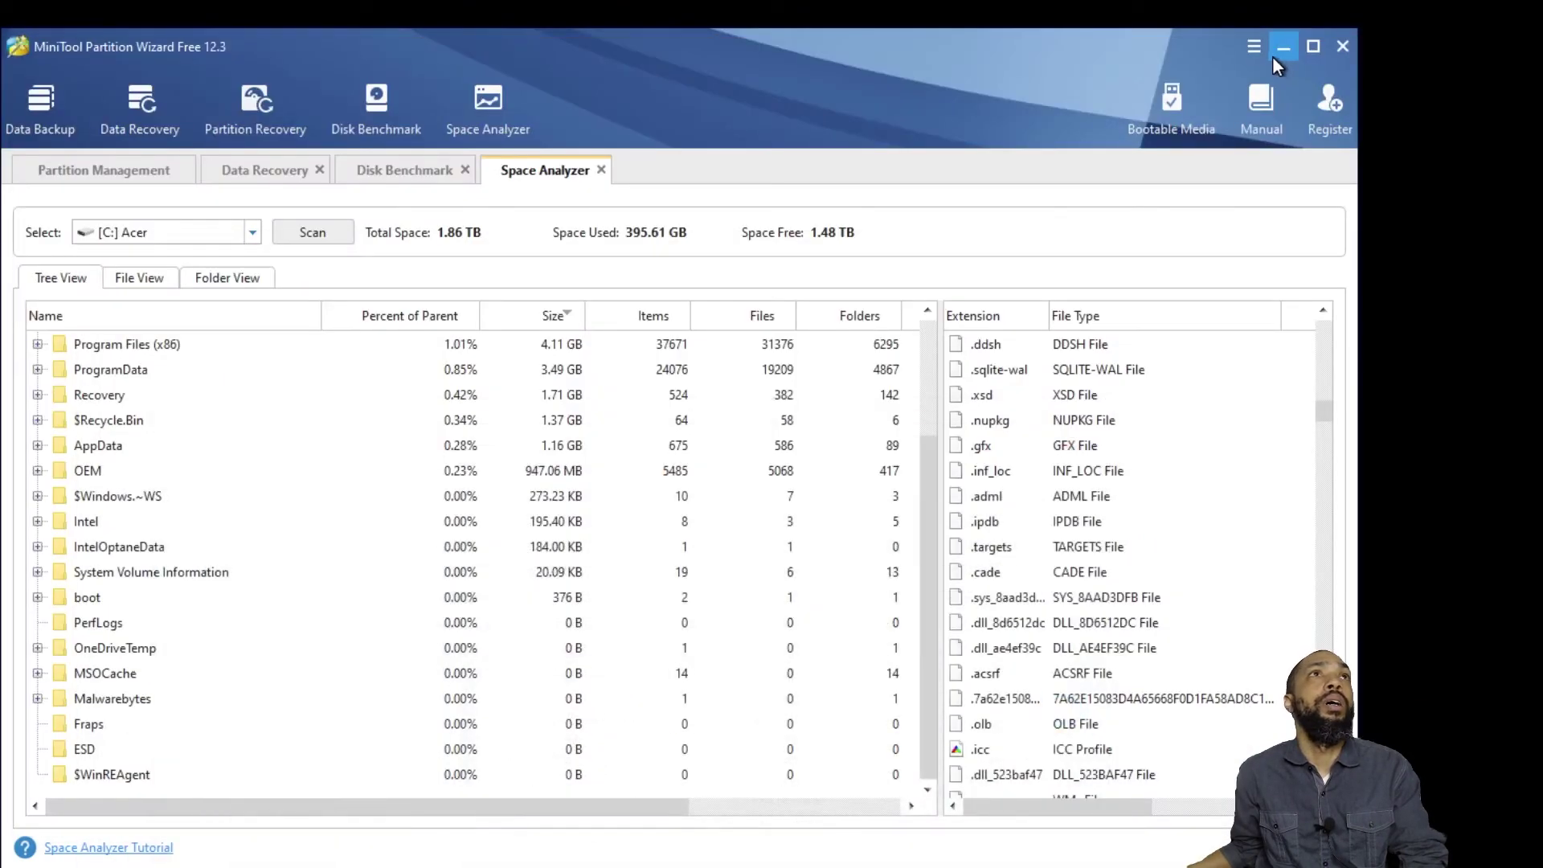
left_click(1334, 130)
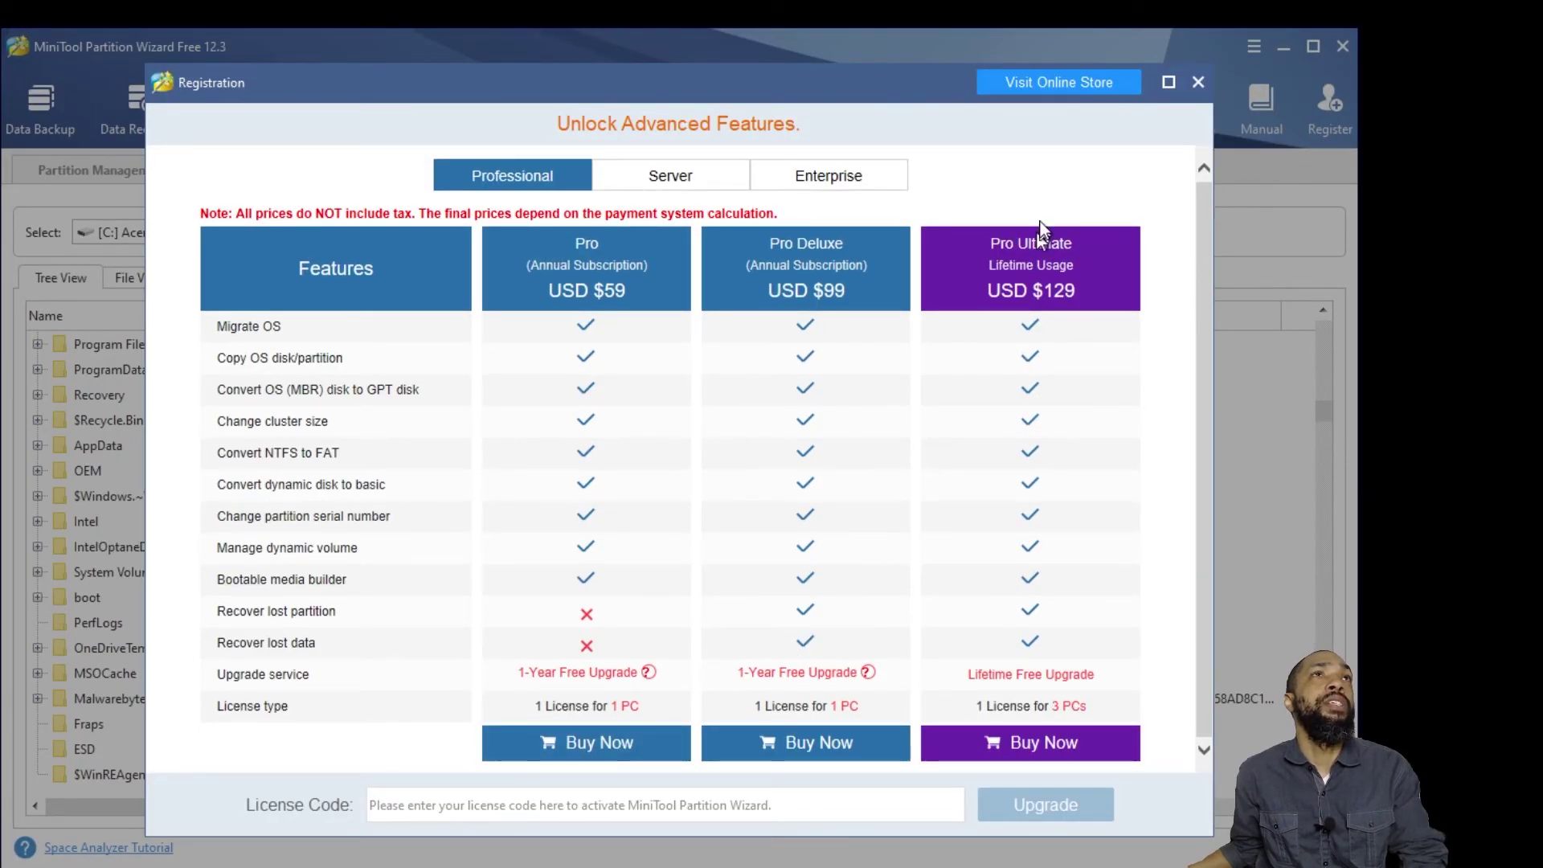
left_click(1199, 82)
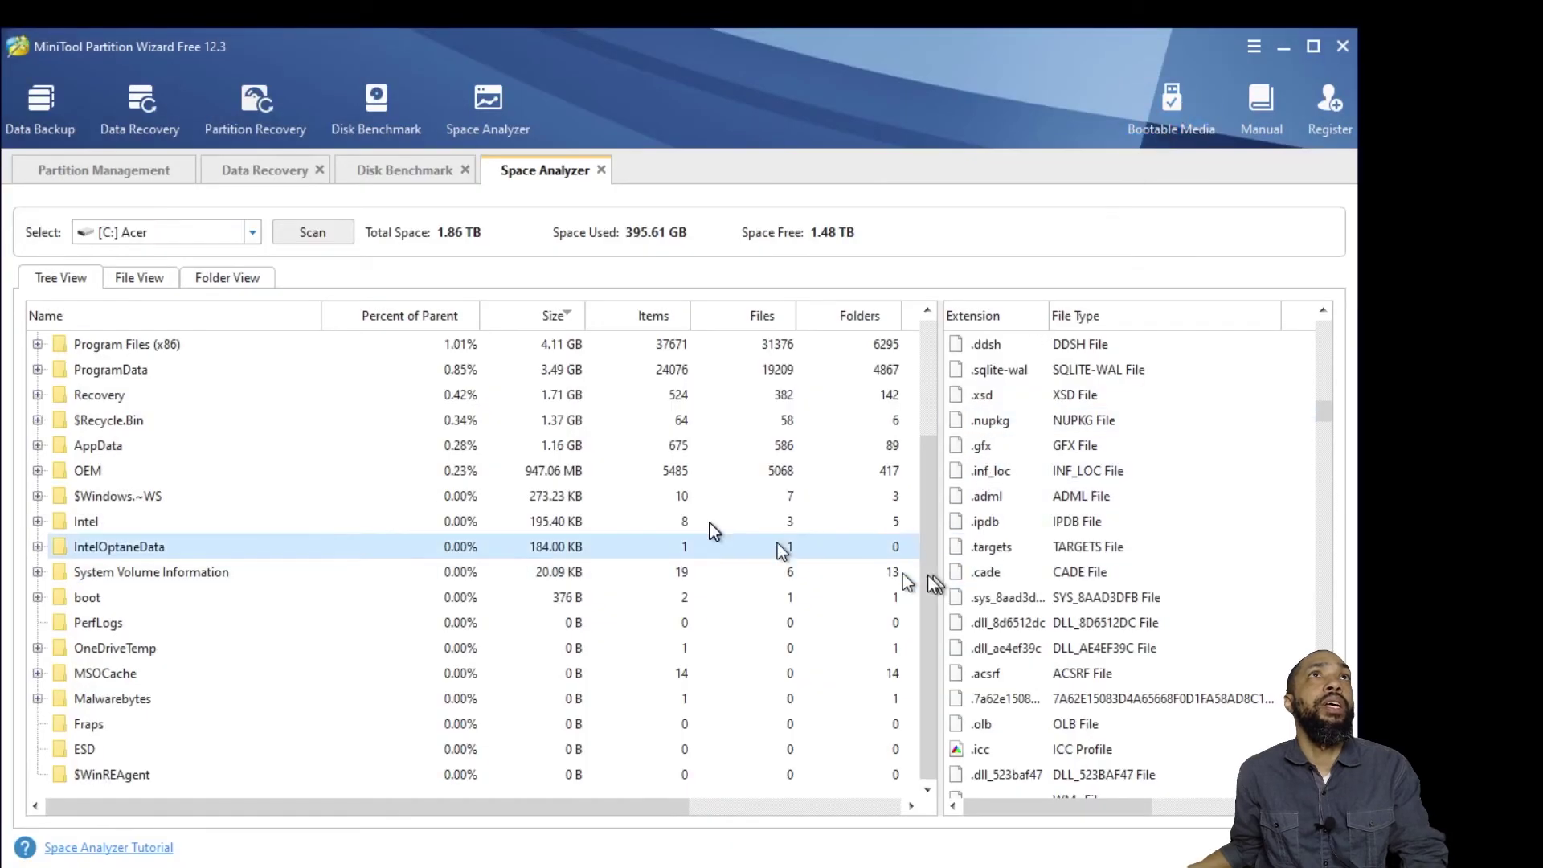